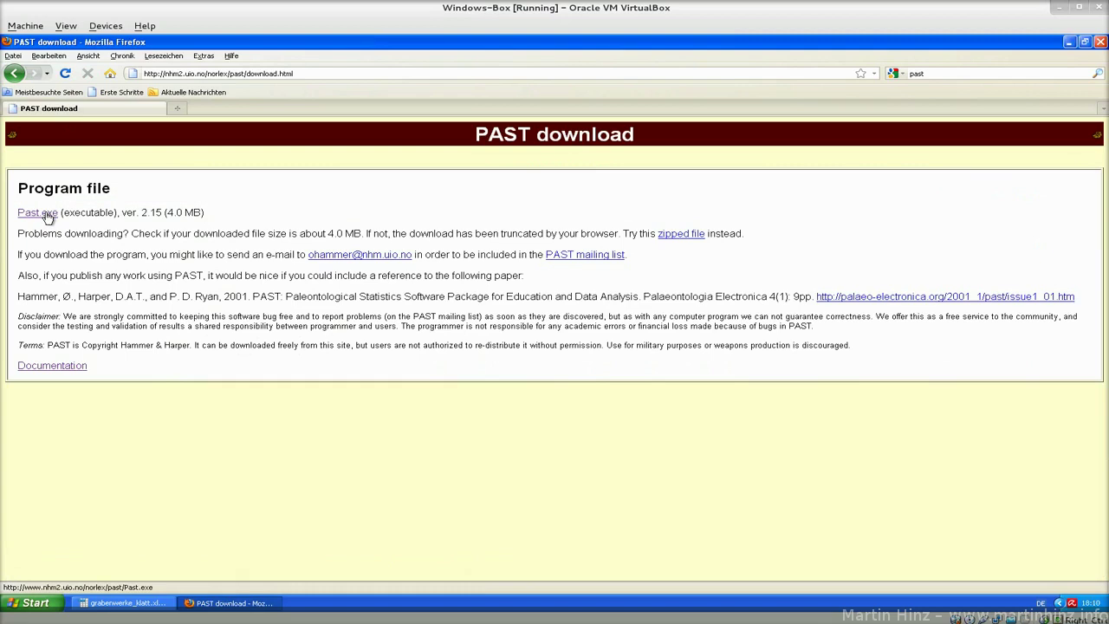
# Save the linked Past.exe program file to the desktop, and close the download list and minimize the browser
pyautogui.rightClick(48, 216)
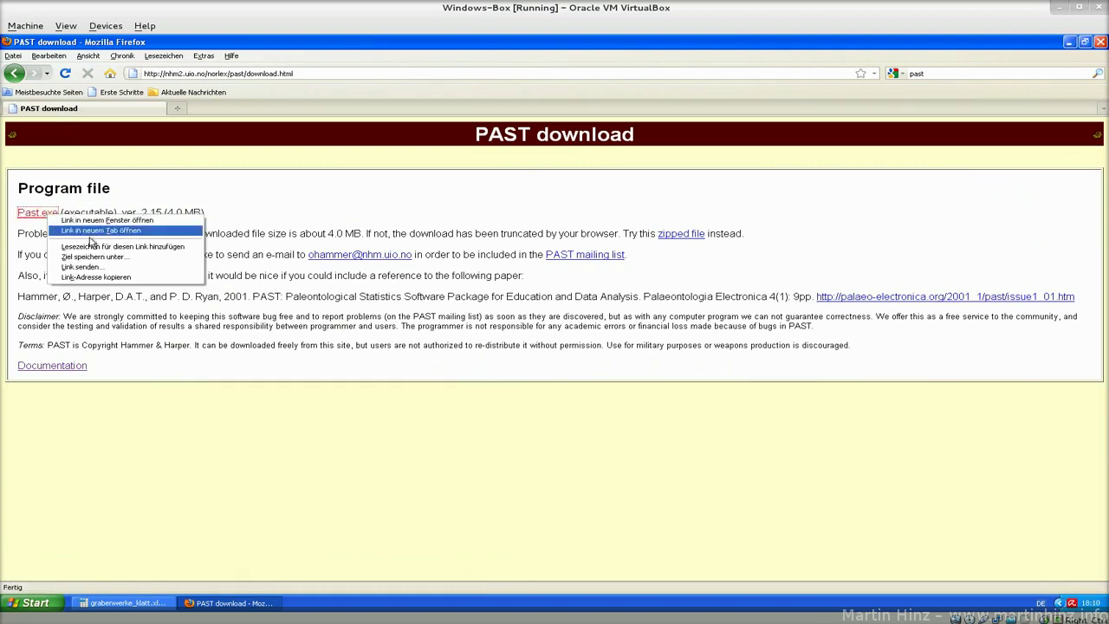
pyautogui.click(111, 258)
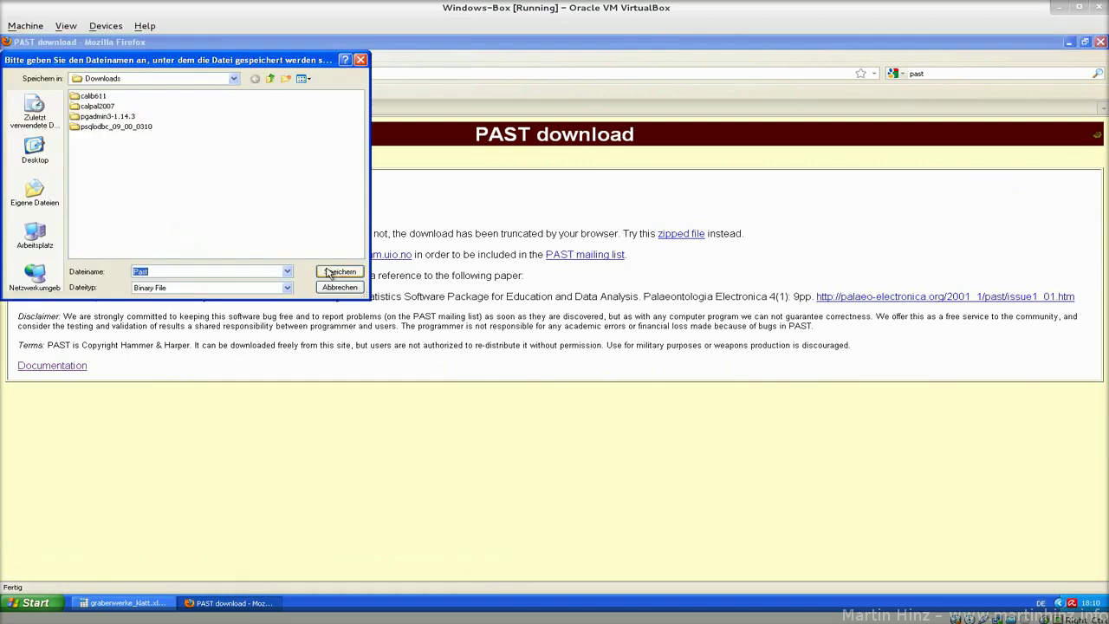
pyautogui.click(36, 154)
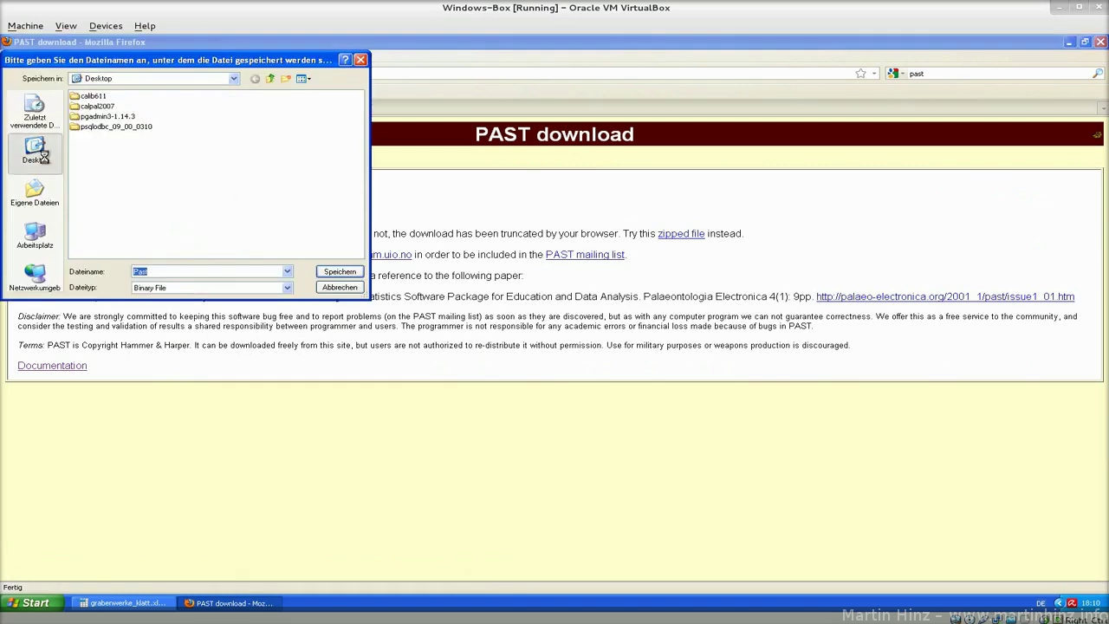
pyautogui.click(338, 273)
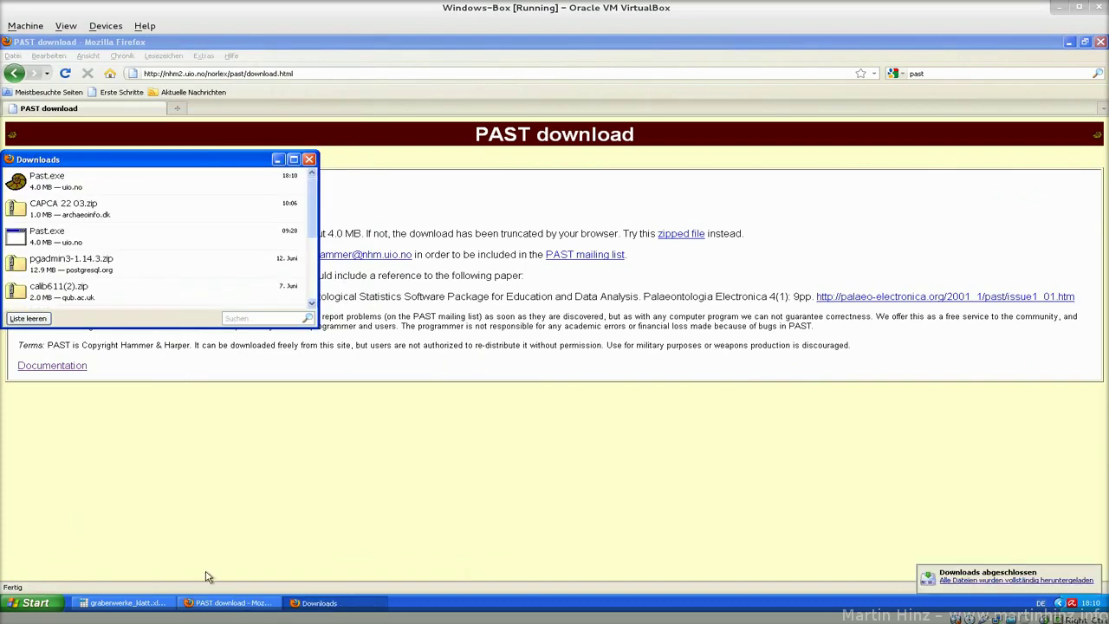
pyautogui.click(308, 160)
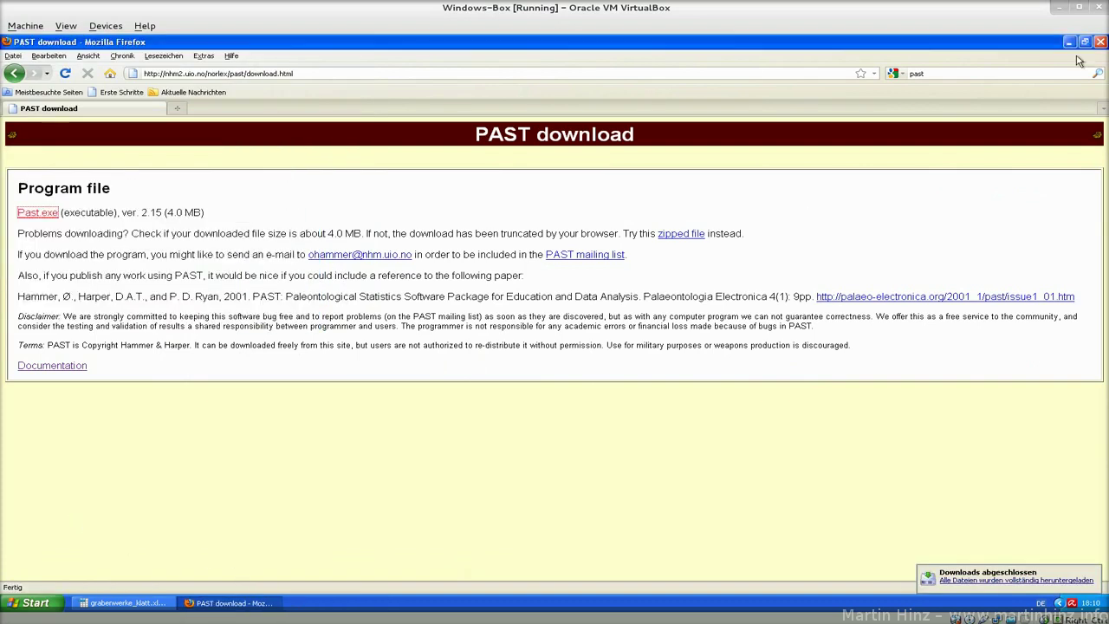
pyautogui.click(1070, 43)
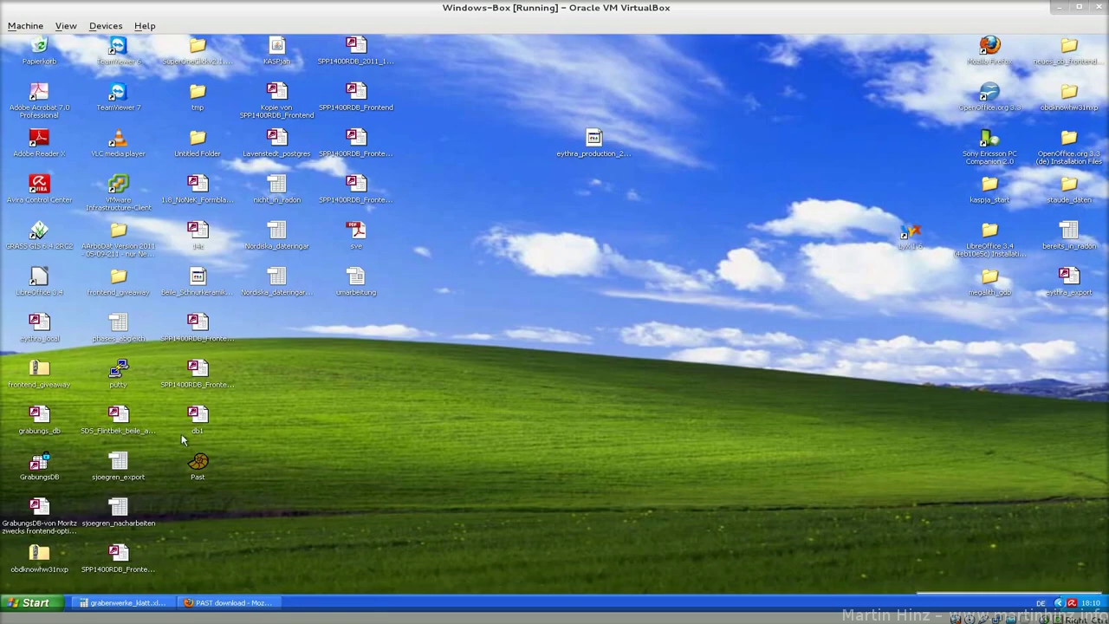
# Move the Past program to a free area of the desktop and run it in a maximized window
pyautogui.moveTo(199, 463); pyautogui.dragTo(751, 189)
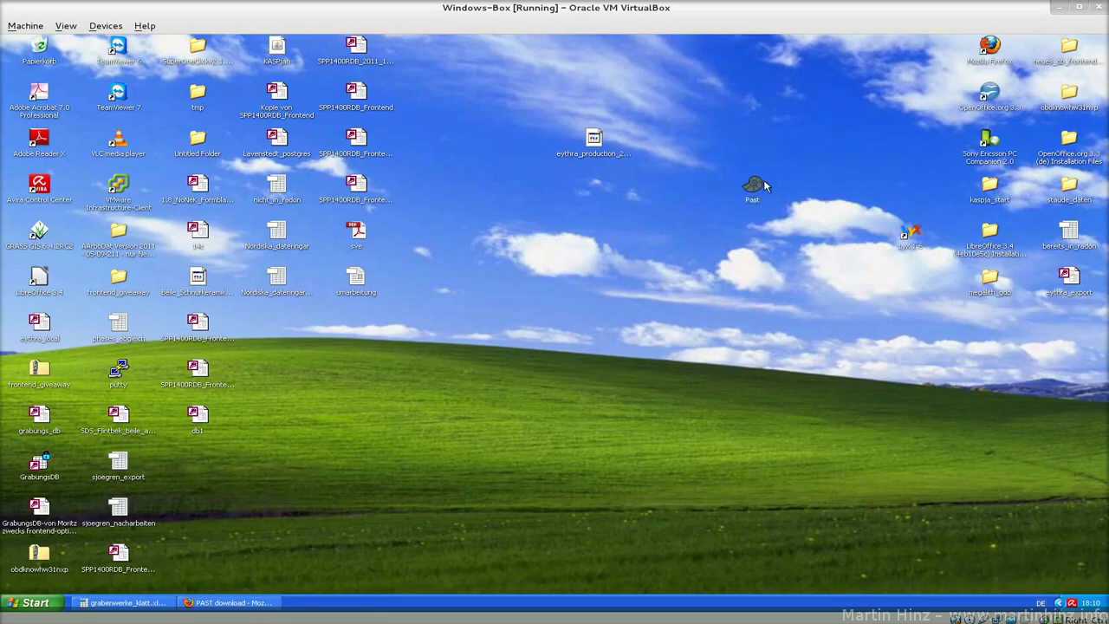
pyautogui.doubleClick(753, 186)
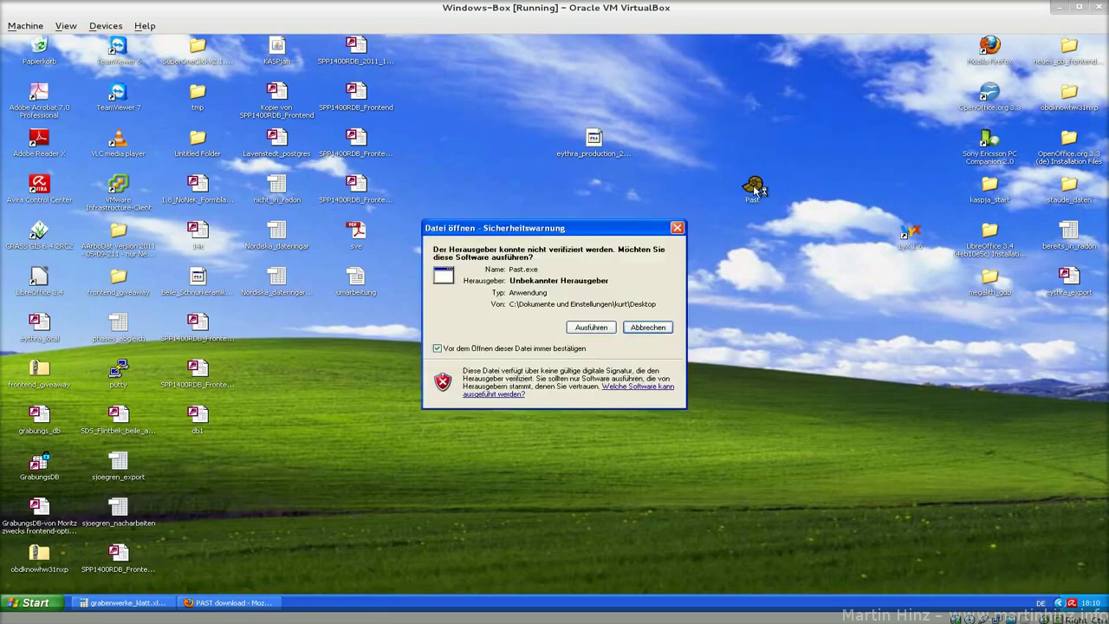
pyautogui.click(610, 331)
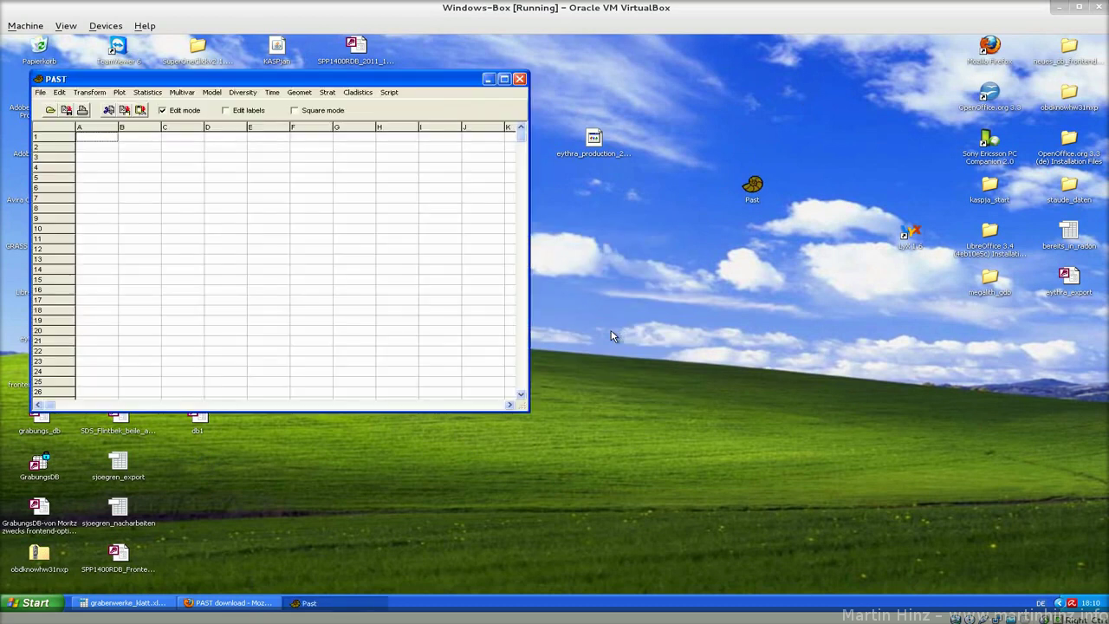
pyautogui.doubleClick(349, 80)
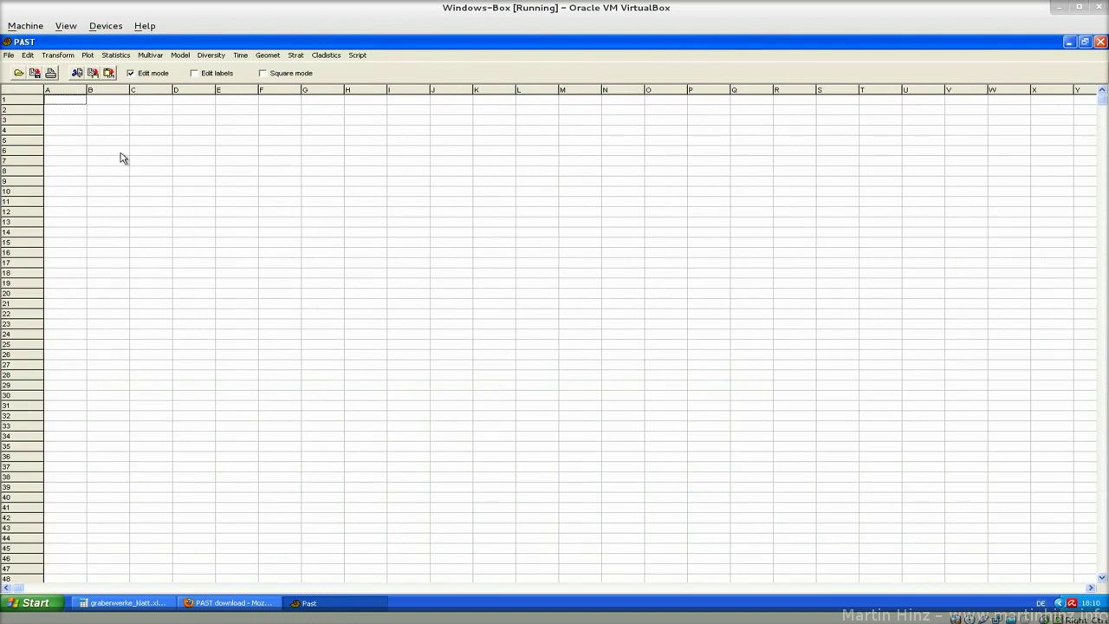
pyautogui.click(57, 54)
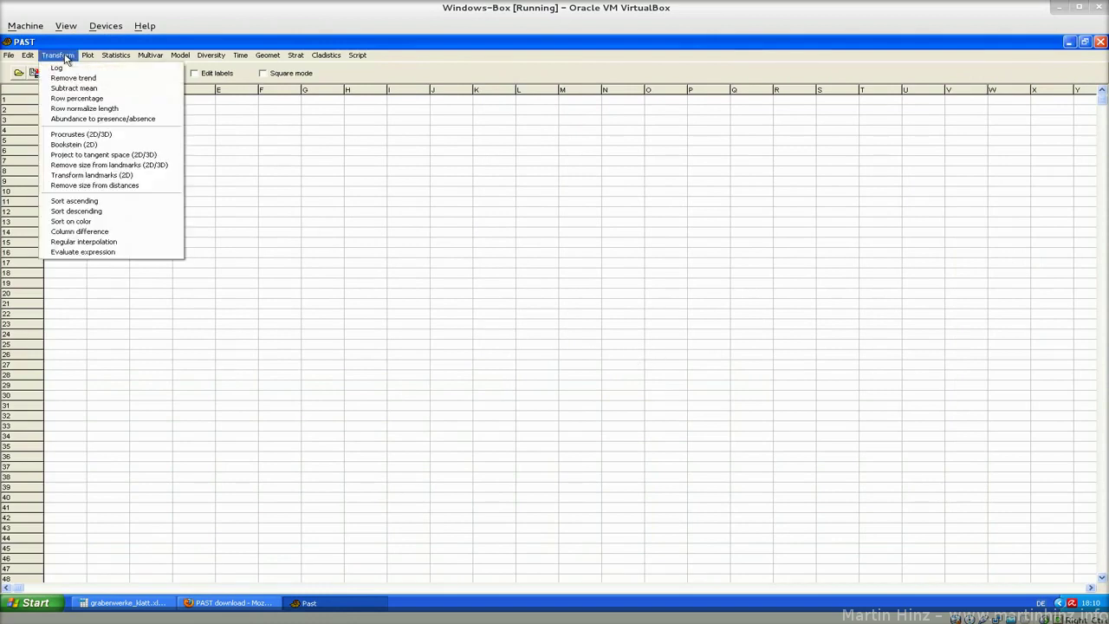
pyautogui.moveTo(129, 57)
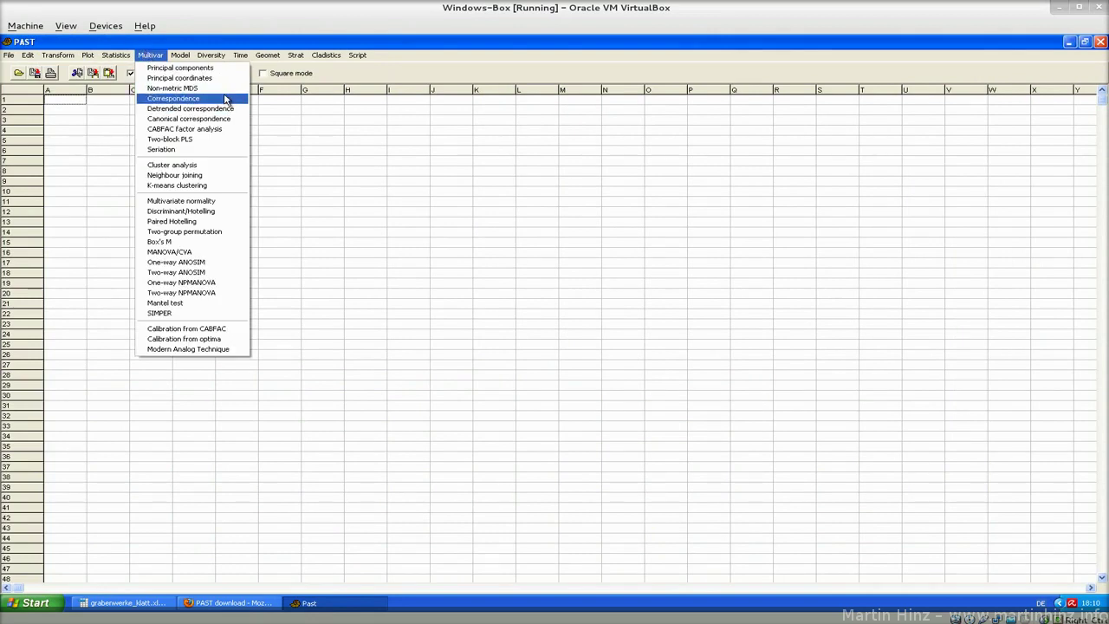
pyautogui.click(144, 55)
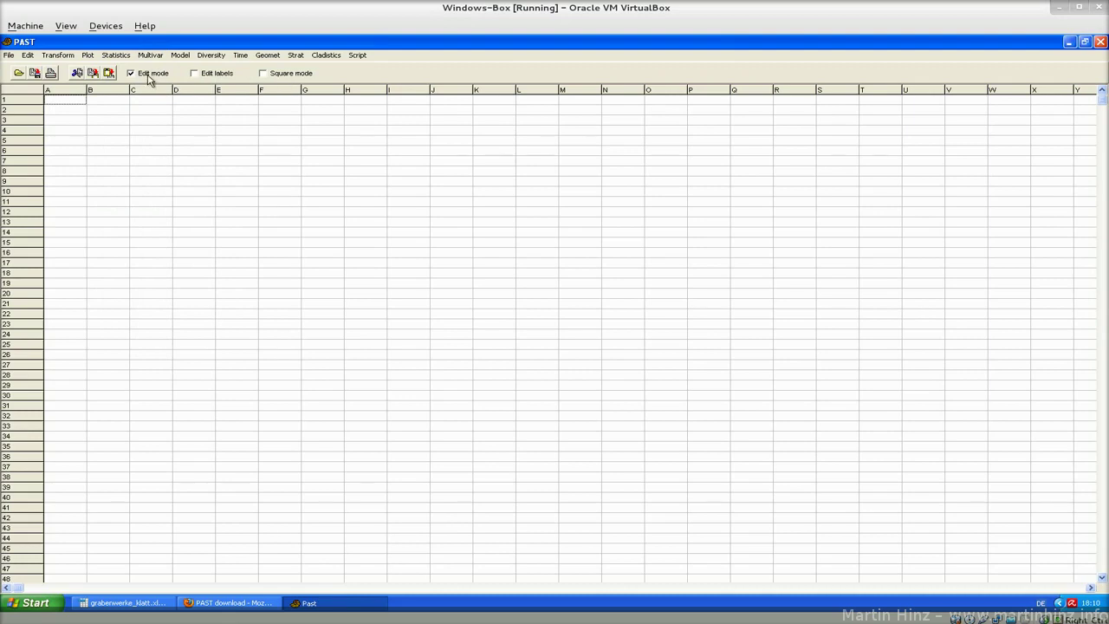
# Copy the labelled data range A1:Y48, without column Z, from grabenwerke_klatt.xls in OpenOffice Calc and return to PAST
pyautogui.click(159, 600)
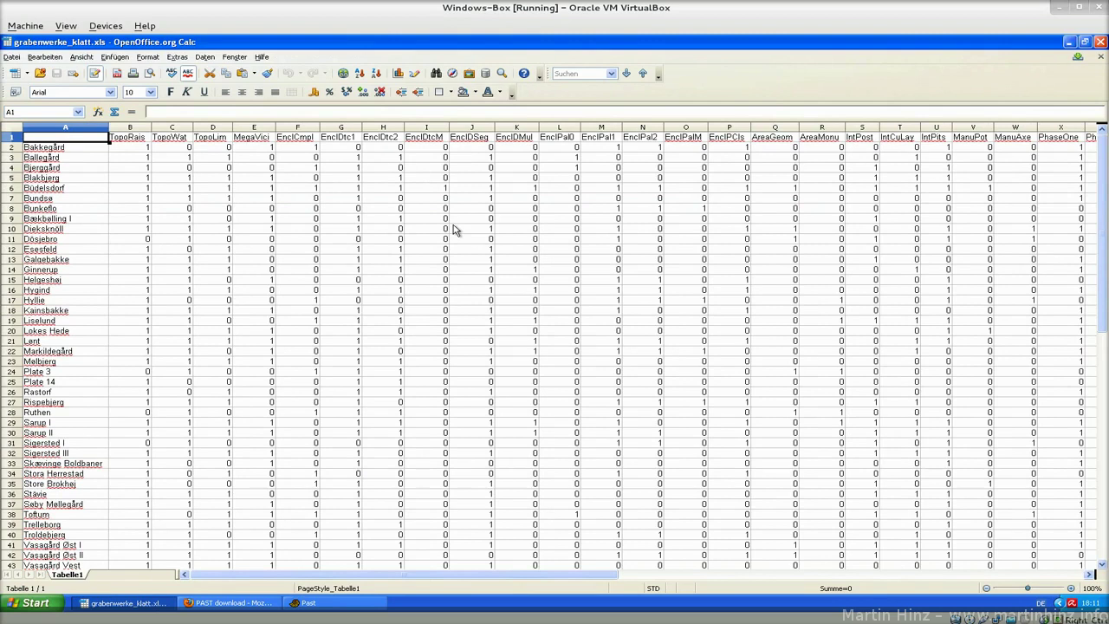
pyautogui.press('Right')
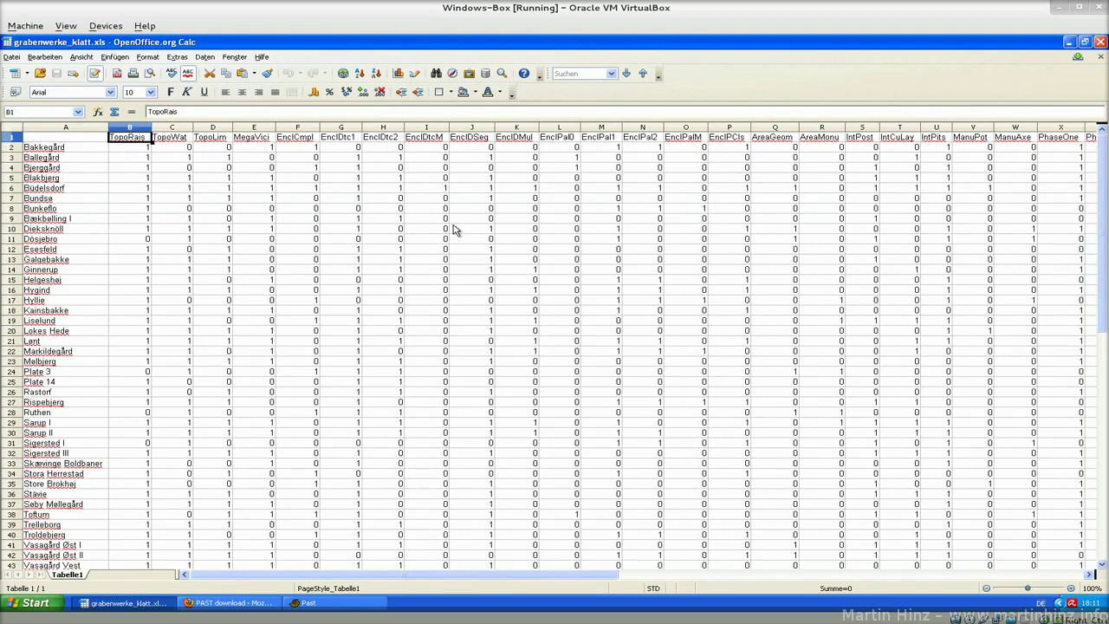
pyautogui.hotkey('ctrl', 'Right')
pyautogui.press('Left')
pyautogui.hotkey('ctrl', 'shift', 'Down')
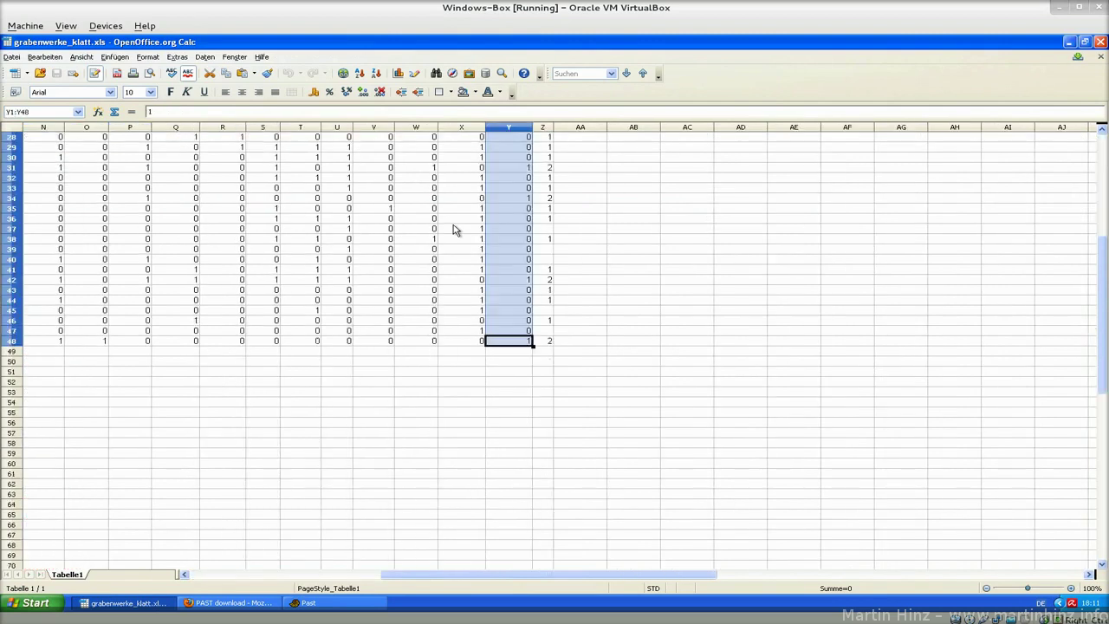
pyautogui.hotkey('ctrl', 'shift', 'Left')
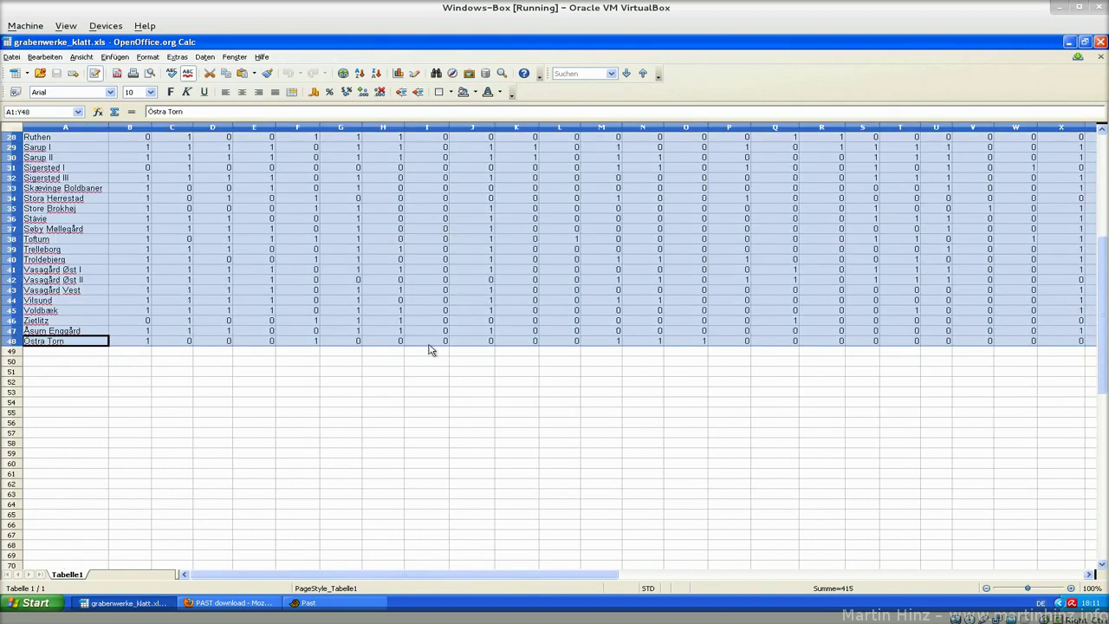
pyautogui.scroll(9, 428, 350)
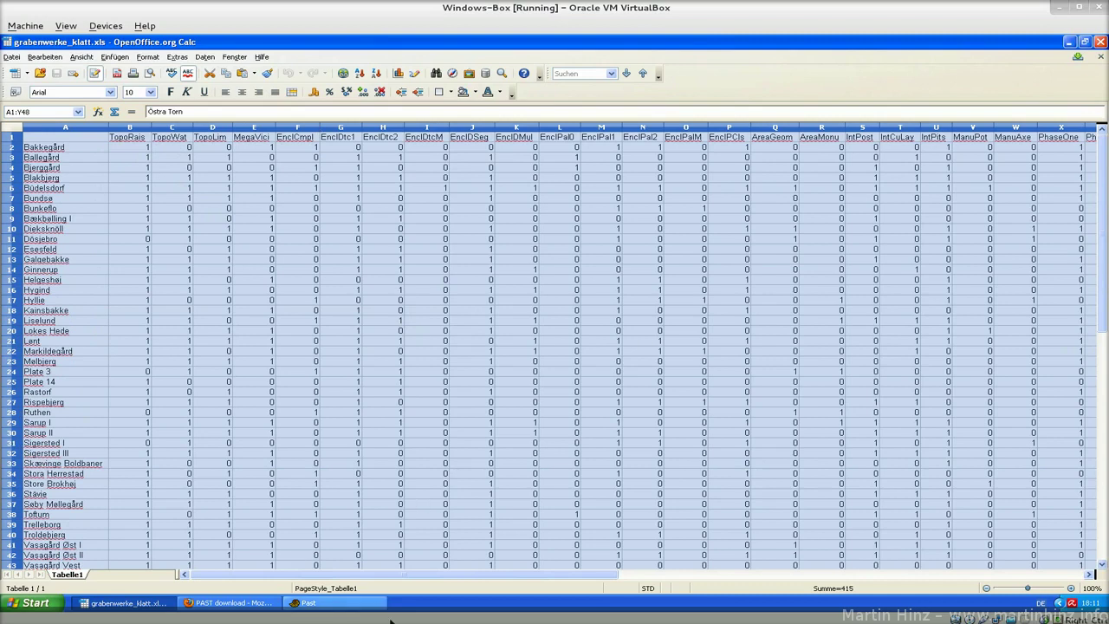
pyautogui.click(355, 603)
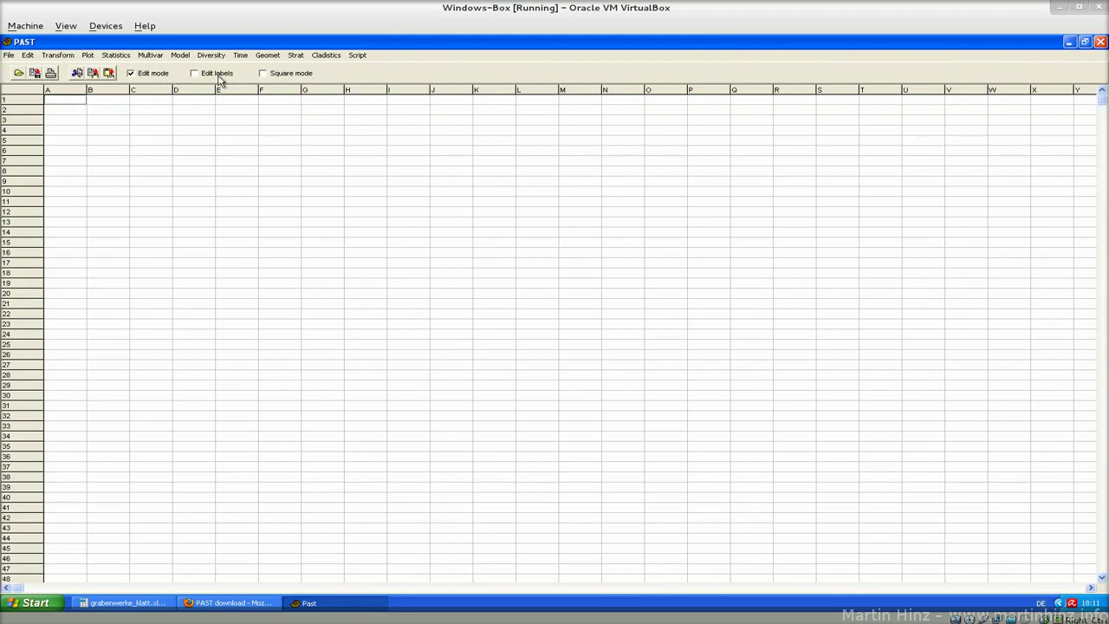
# Enter 5 in cell C2 and try switching label editing on and off
pyautogui.click(168, 116)
pyautogui.write('5')
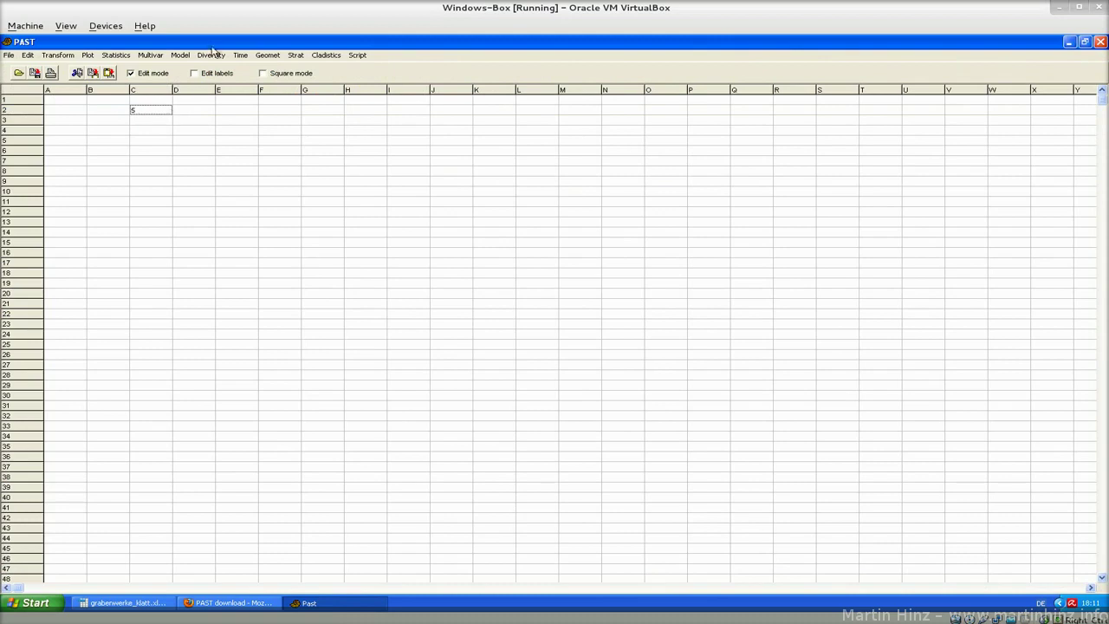
pyautogui.click(211, 76)
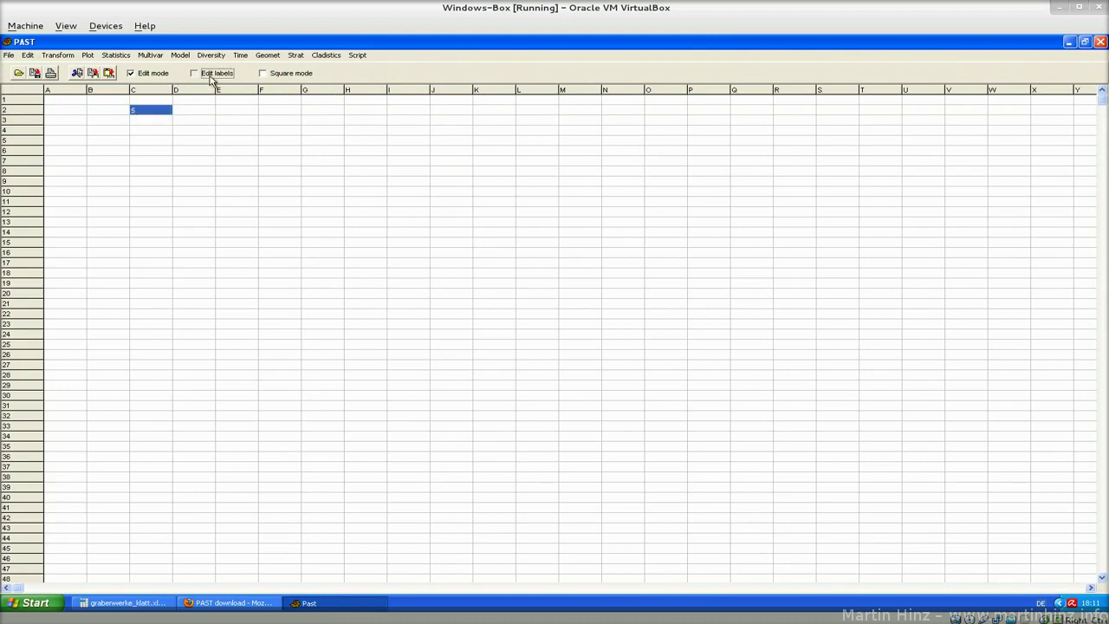
pyautogui.click(210, 77)
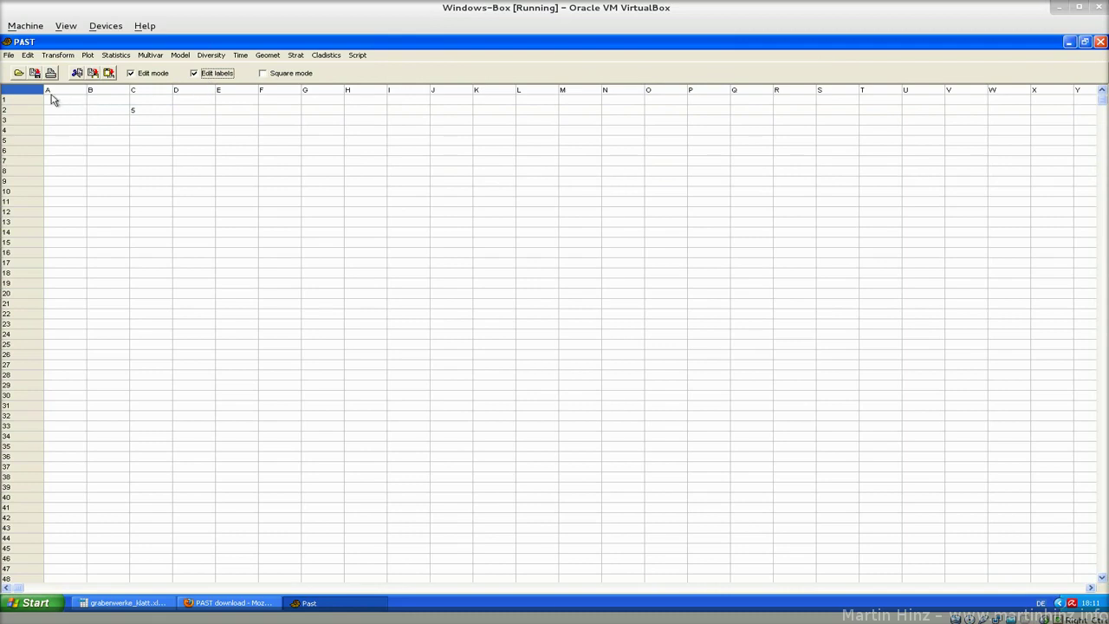
pyautogui.click(218, 76)
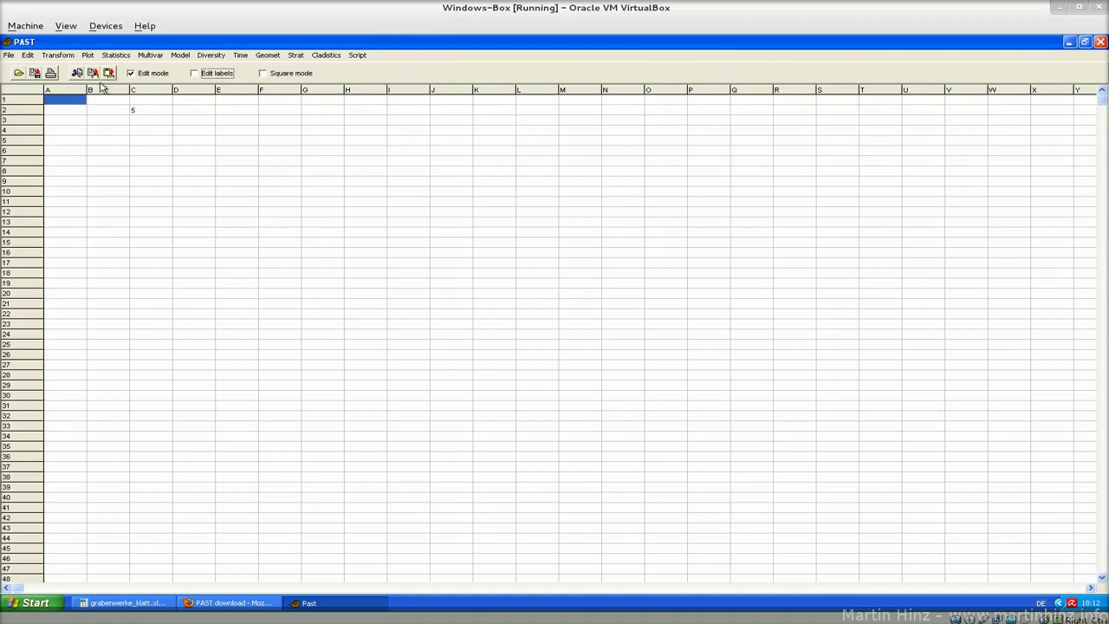
# Enable label editing and paste the copied table together with its row and column labels
pyautogui.click(222, 78)
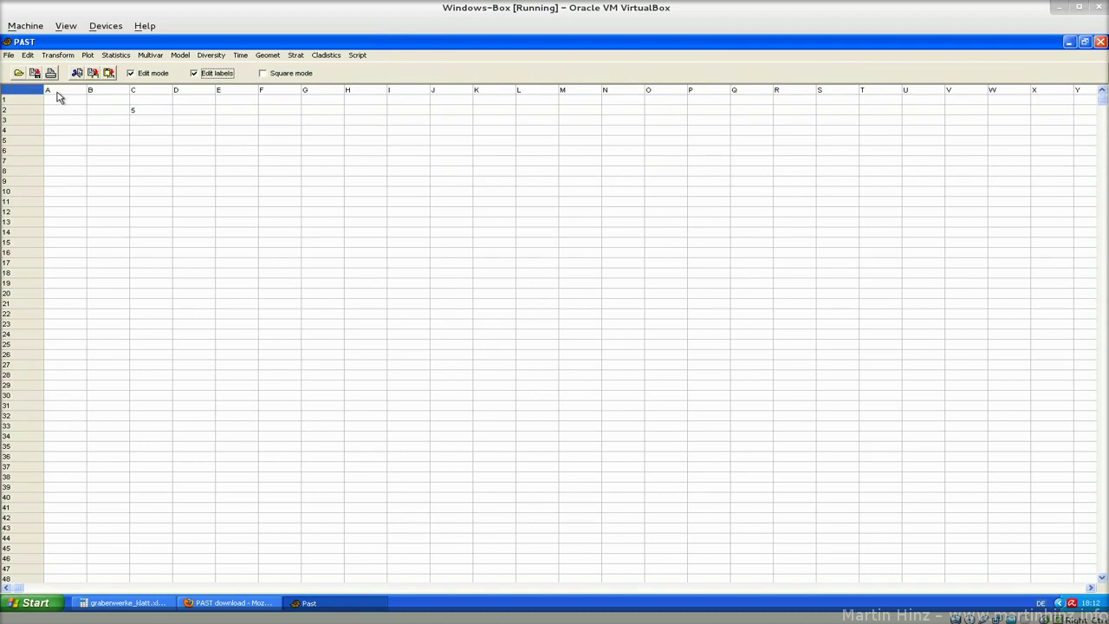
pyautogui.hotkey('ctrl', 'v')
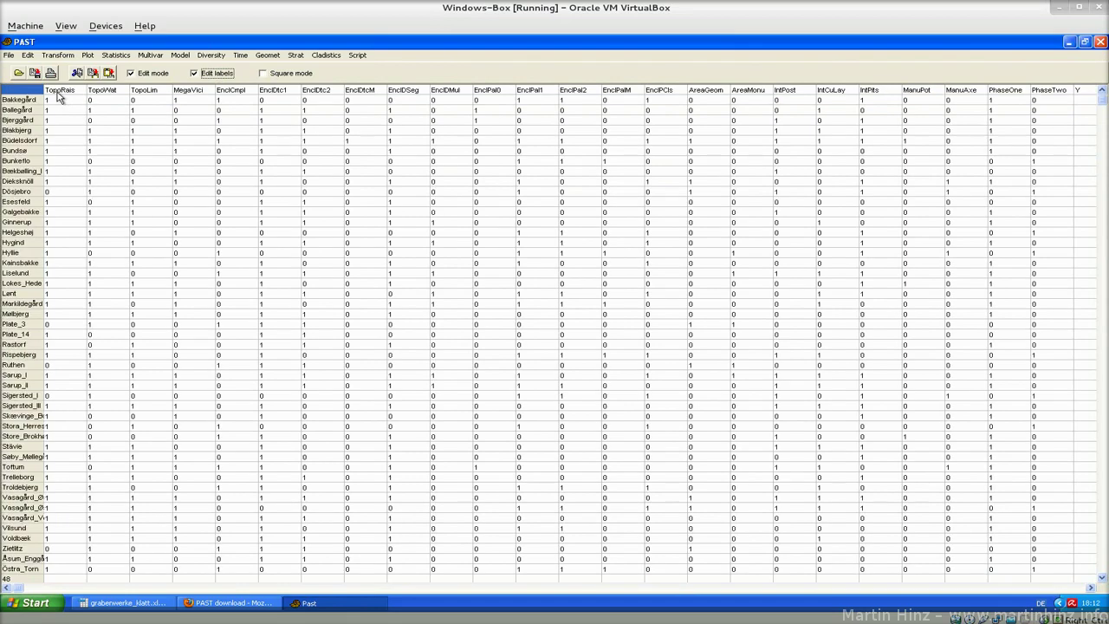
pyautogui.click(28, 57)
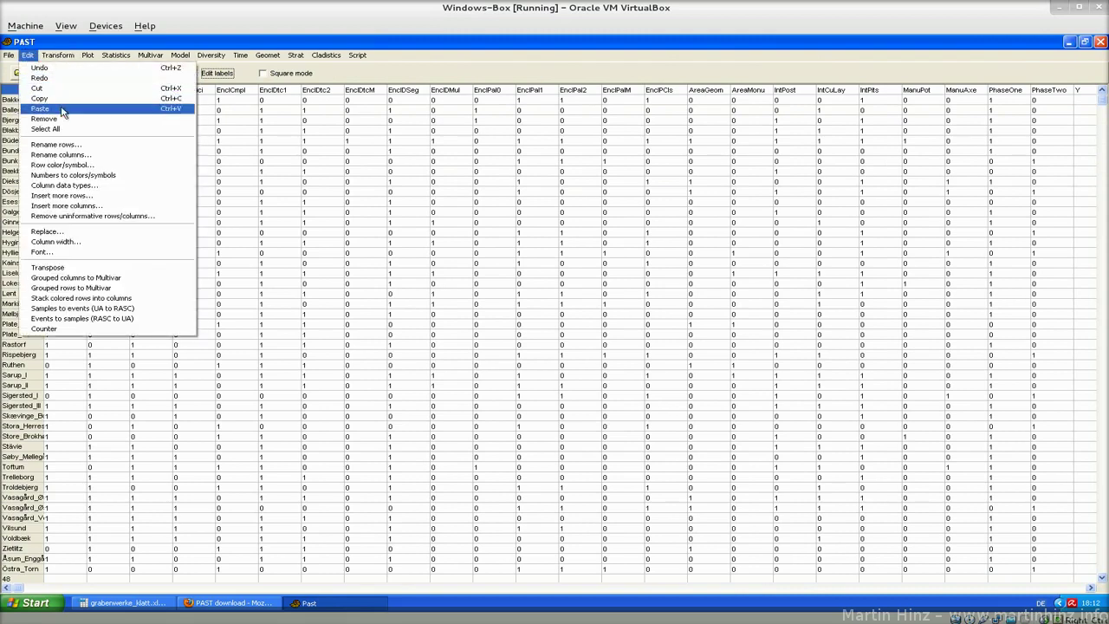
pyautogui.click(27, 57)
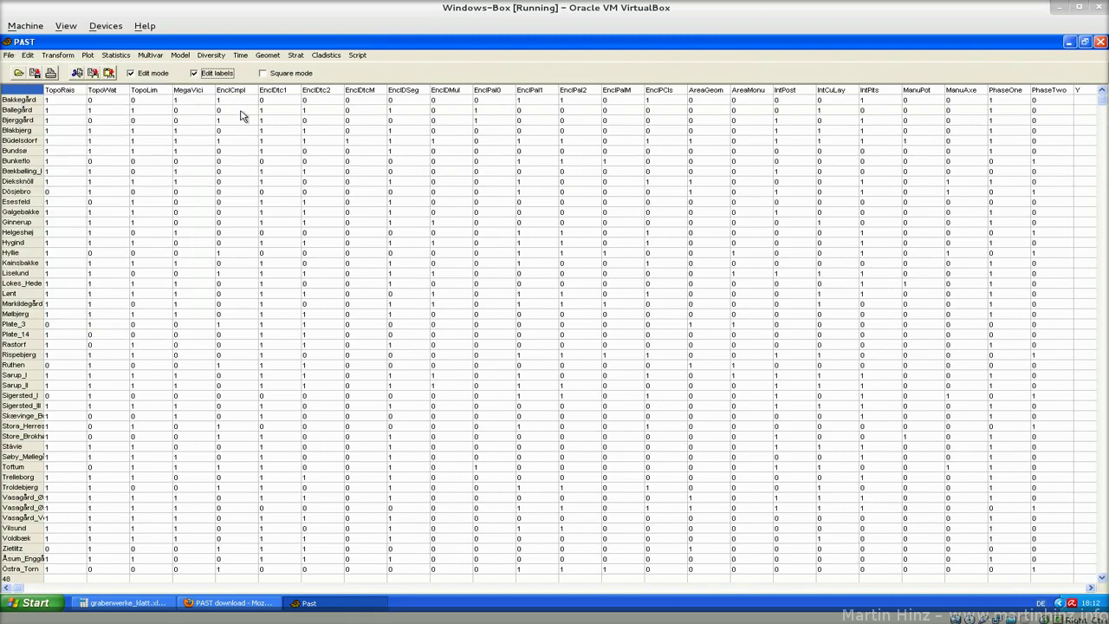
# Turn off label editing and edit mode for the pasted table
pyautogui.click(216, 75)
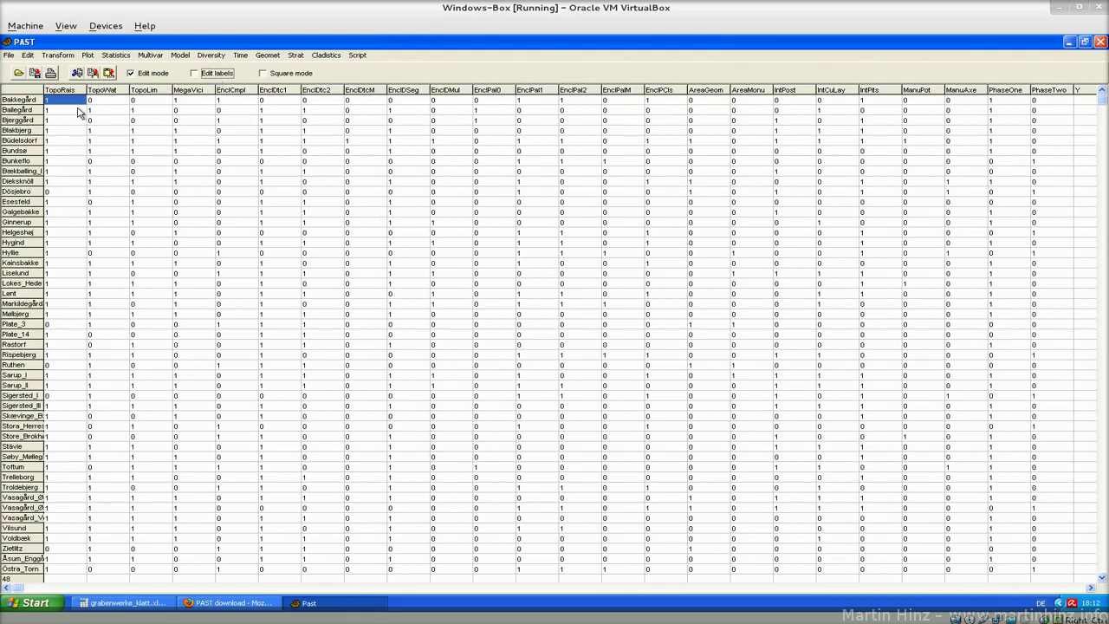
pyautogui.click(158, 76)
# Select all data cells from the Bakkegård row to the Östra_Torn row, covering columns TopoRais through PhaseTwo
pyautogui.click(1091, 588)
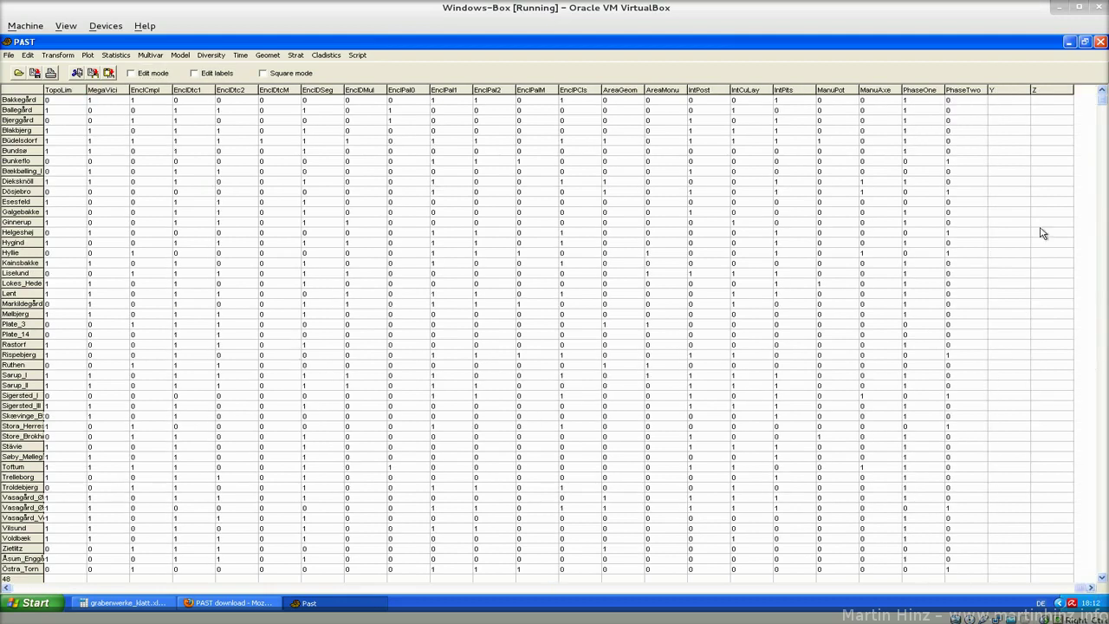
pyautogui.click(964, 90)
pyautogui.moveTo(977, 94)
pyautogui.mouseDown()
pyautogui.moveTo(819, 100)
pyautogui.moveTo(834, 113)
pyautogui.moveTo(970, 97)
pyautogui.mouseUp()
pyautogui.click(970, 310)
pyautogui.press('Down')
pyautogui.press('Down')
pyautogui.press('Down')
pyautogui.press('Down')
pyautogui.press('Down')
pyautogui.press('Down')
pyautogui.press('Down')
pyautogui.press('Down')
pyautogui.press('Down')
pyautogui.press('Down')
pyautogui.press('Down')
pyautogui.press('Down')
pyautogui.press('Down')
pyautogui.press('Down')
pyautogui.press('Down')
pyautogui.press('Down')
pyautogui.press('Down')
pyautogui.press('Down')
pyautogui.press('Down')
pyautogui.press('Down')
pyautogui.press('Down')
pyautogui.press('Down')
pyautogui.press('Down')
pyautogui.press('Down')
pyautogui.press('Down')
pyautogui.press('Down')
pyautogui.press('Down')
pyautogui.press('Down')
pyautogui.press('Down')
pyautogui.press('Down')
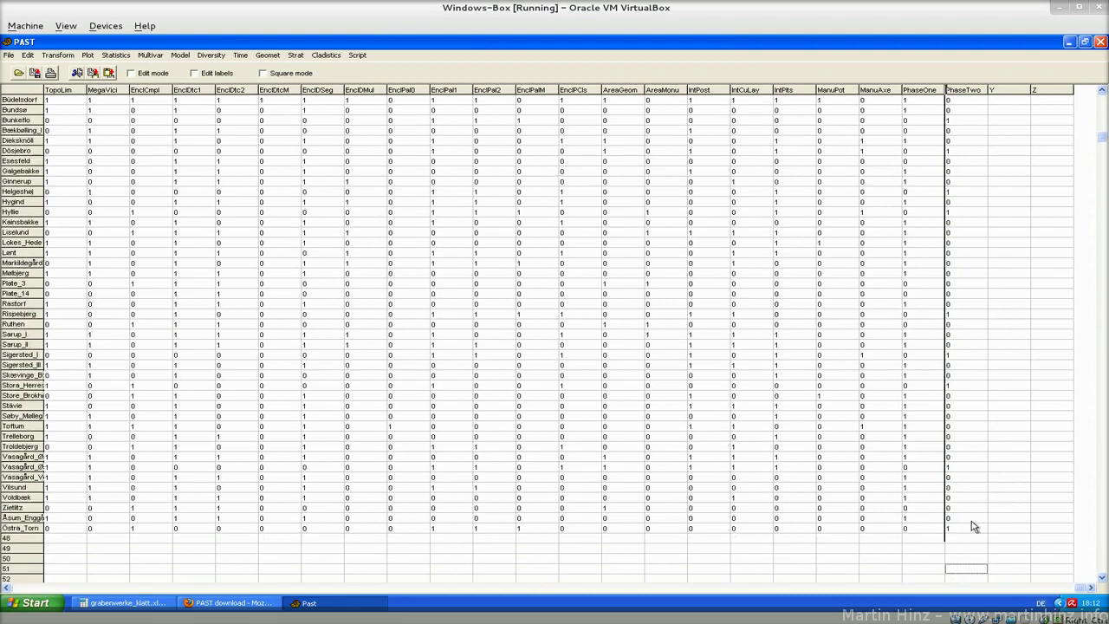
pyautogui.click(962, 520)
pyautogui.moveTo(962, 520); pyautogui.dragTo(35, 102)
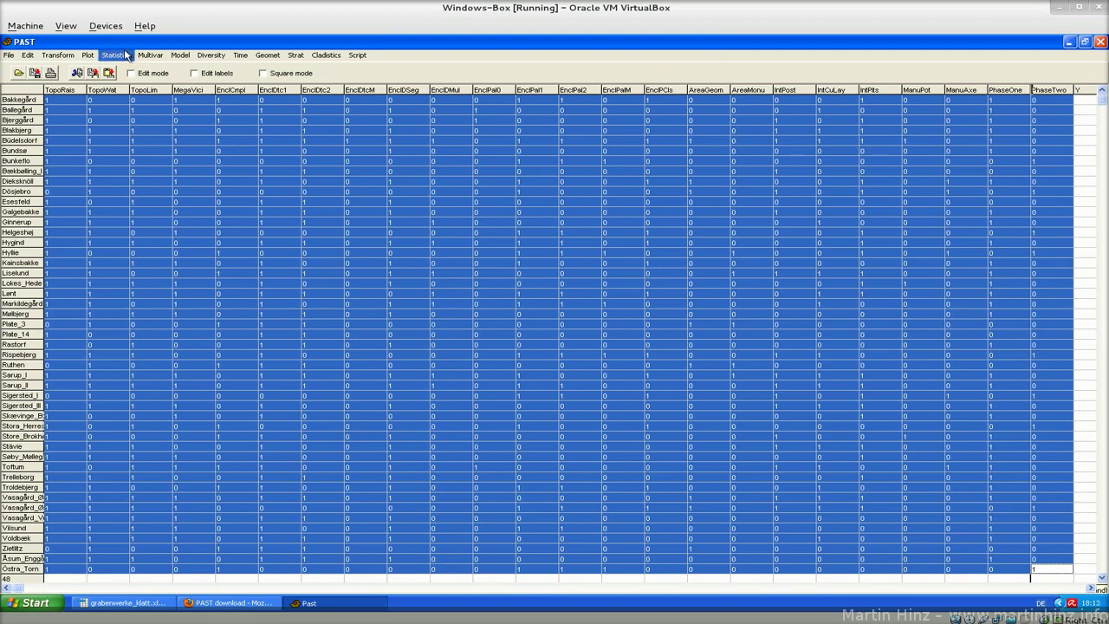
# Run a correspondence analysis on the selected data and open its scatter diagram
pyautogui.click(163, 55)
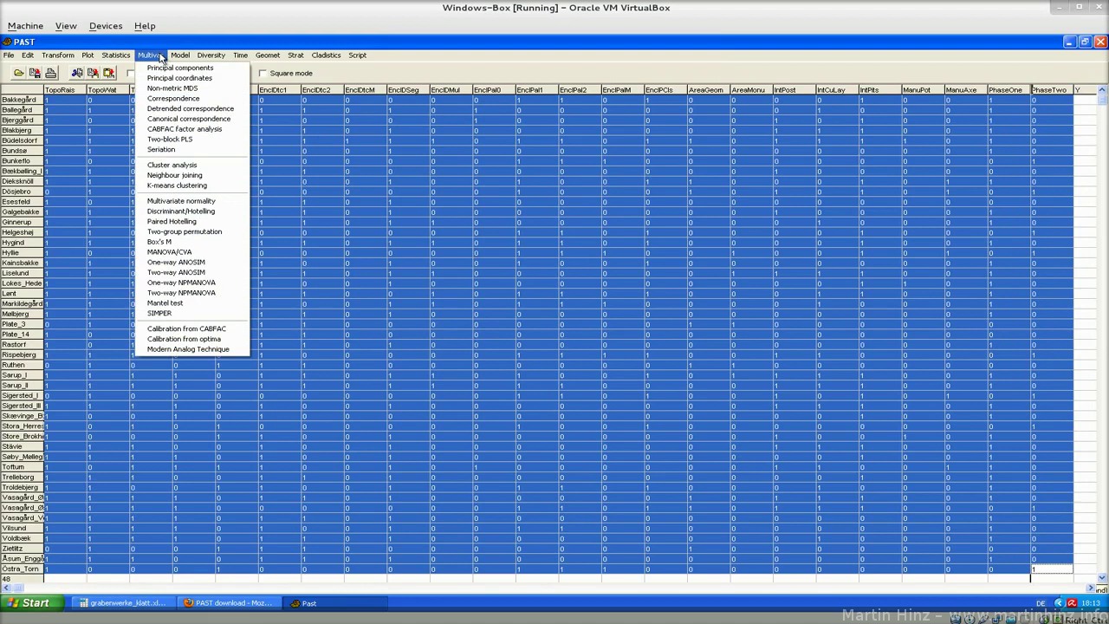
pyautogui.click(230, 101)
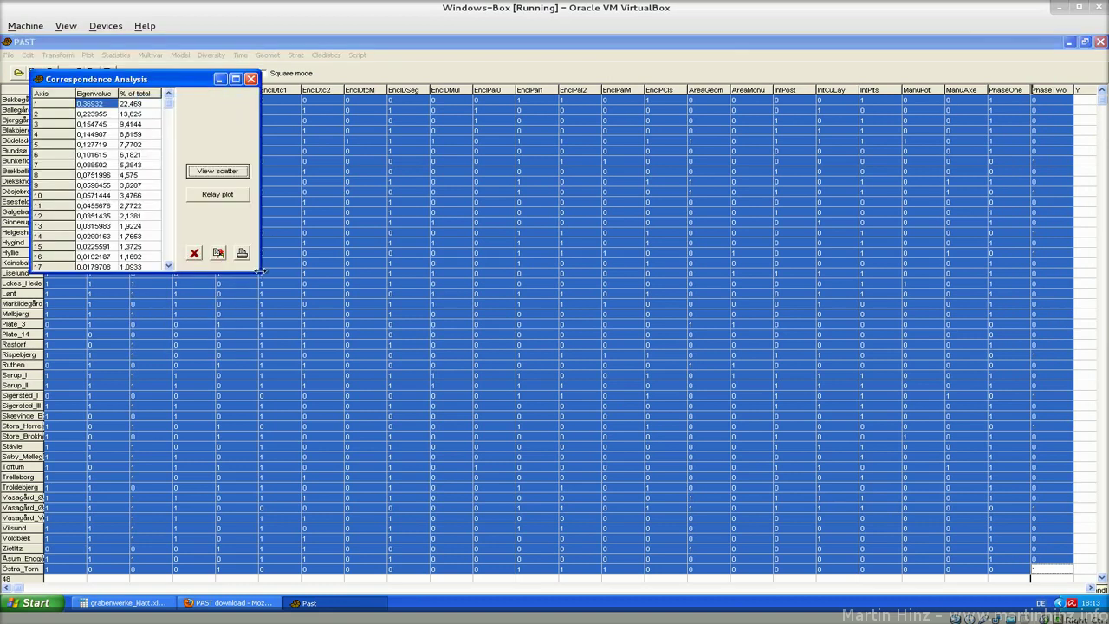
pyautogui.moveTo(259, 272); pyautogui.dragTo(397, 371)
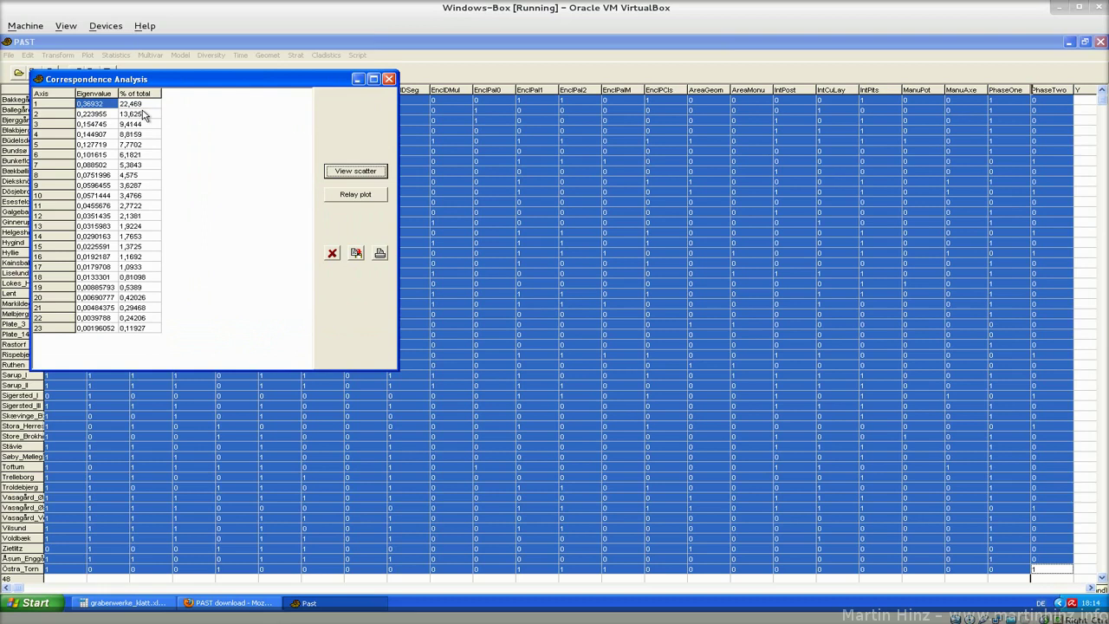
pyautogui.click(373, 173)
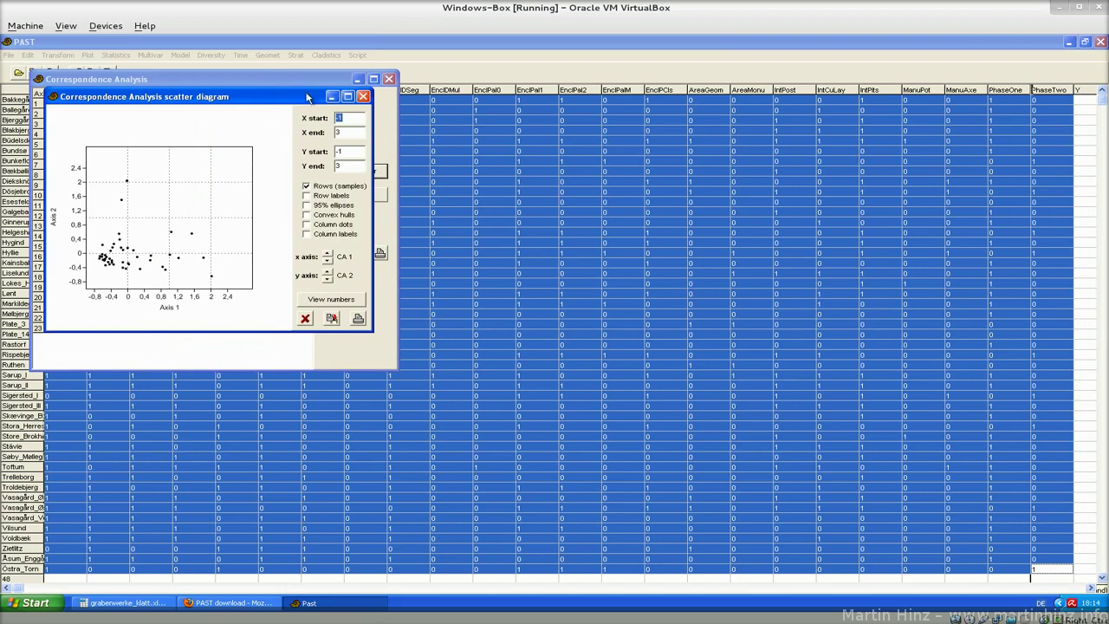
# Maximize the scatter diagram window and try the row labels display, turning it off again
pyautogui.click(350, 101)
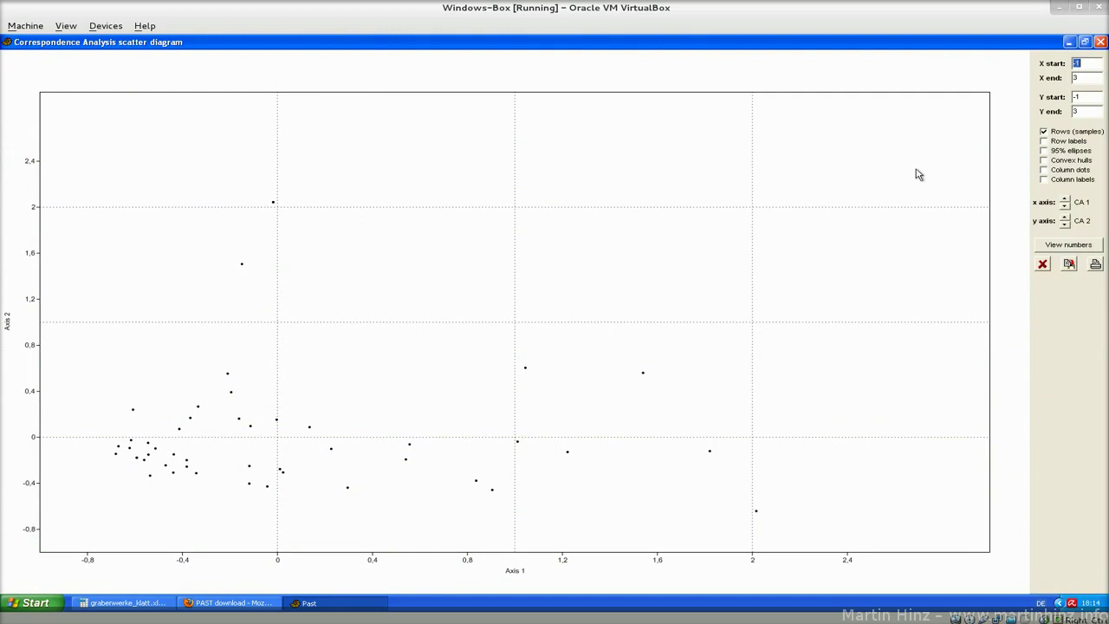
pyautogui.click(1087, 63)
pyautogui.press('BackSpace')
pyautogui.write('2')
pyautogui.press('Tab')
pyautogui.click(1093, 63)
pyautogui.click(1069, 145)
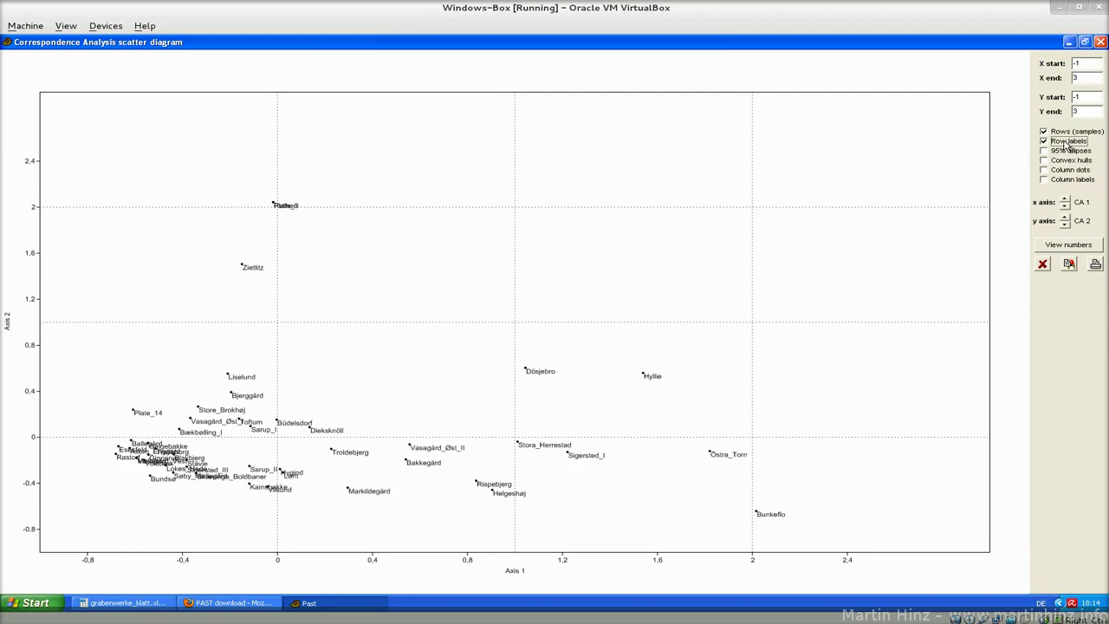
pyautogui.click(1068, 142)
# Set the scatter diagram's X start to -154 and redraw the plot
pyautogui.doubleClick(1090, 64)
pyautogui.write('-154')
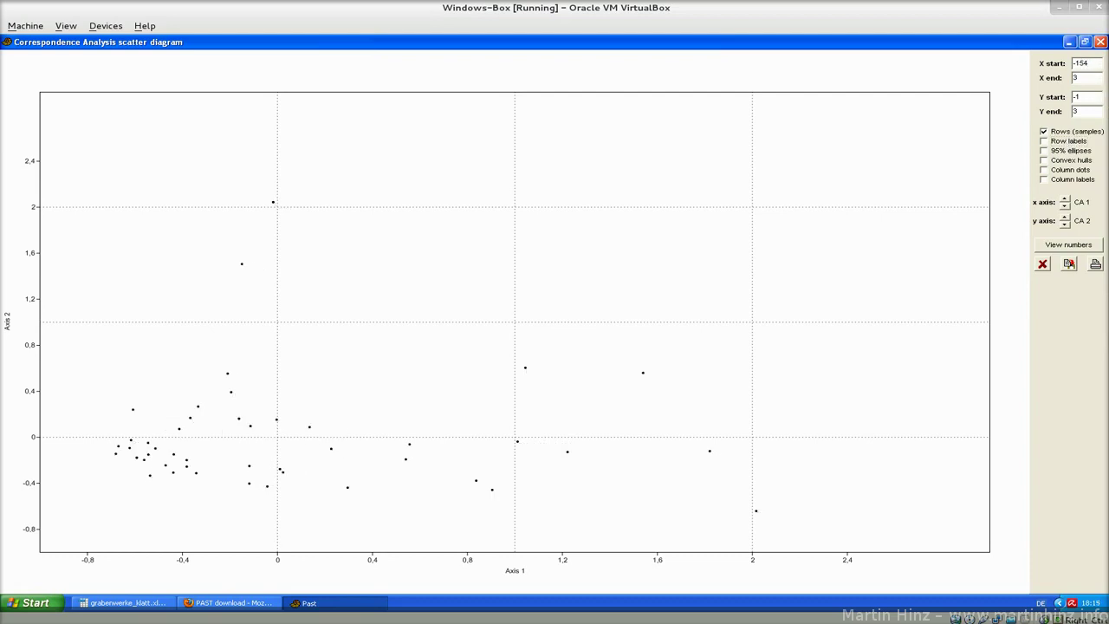
pyautogui.press('Return')
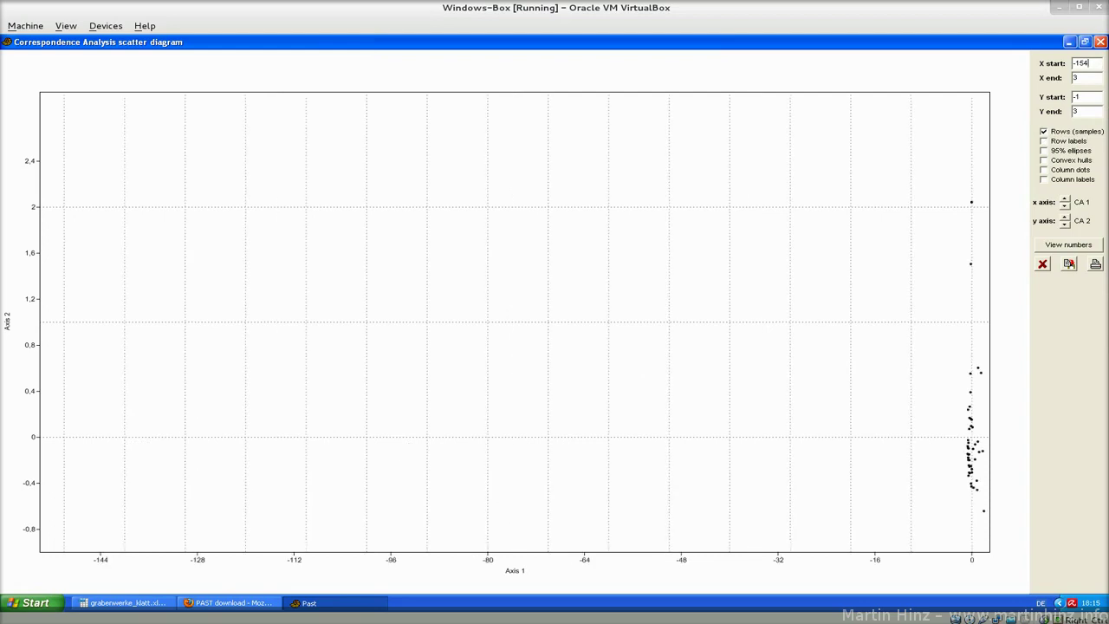
# Set the scatter diagram's X start to -1 and redraw the plot
pyautogui.doubleClick(1080, 64)
pyautogui.write('-1')
pyautogui.press('Return')
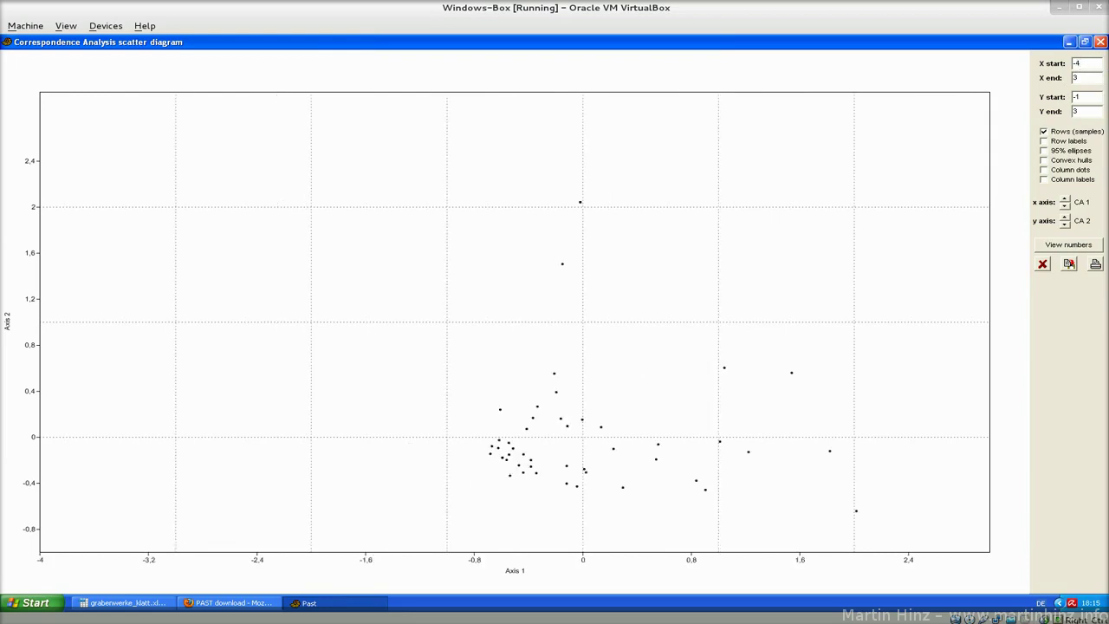
pyautogui.press('BackSpace')
pyautogui.write('1')
pyautogui.press('Return')
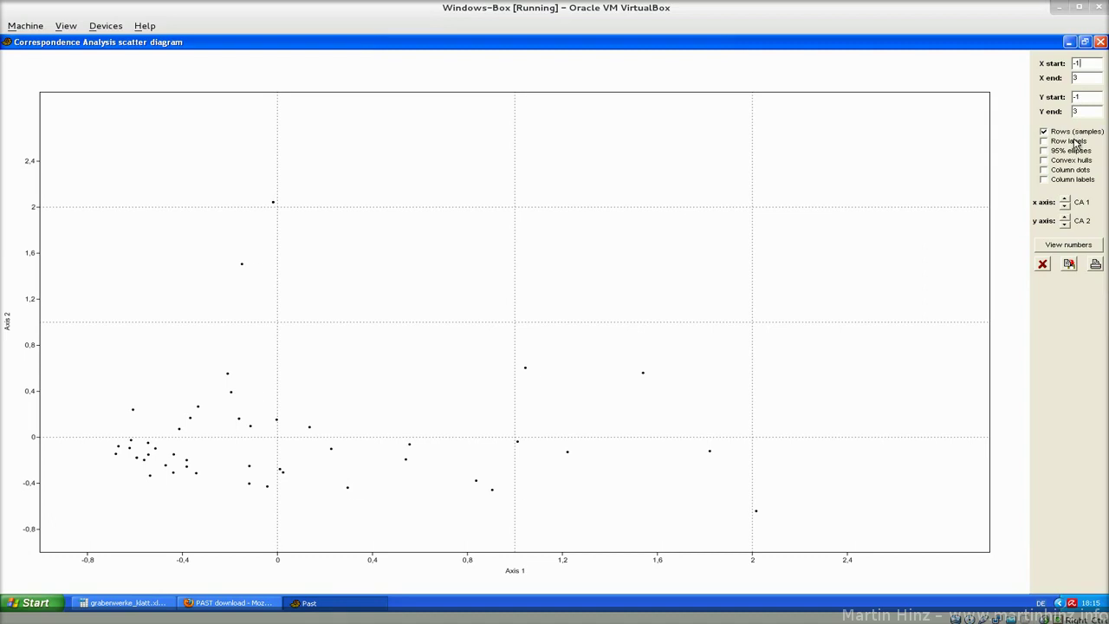
# Show the row labels, column dots and column labels in the scatter diagram
pyautogui.click(1075, 142)
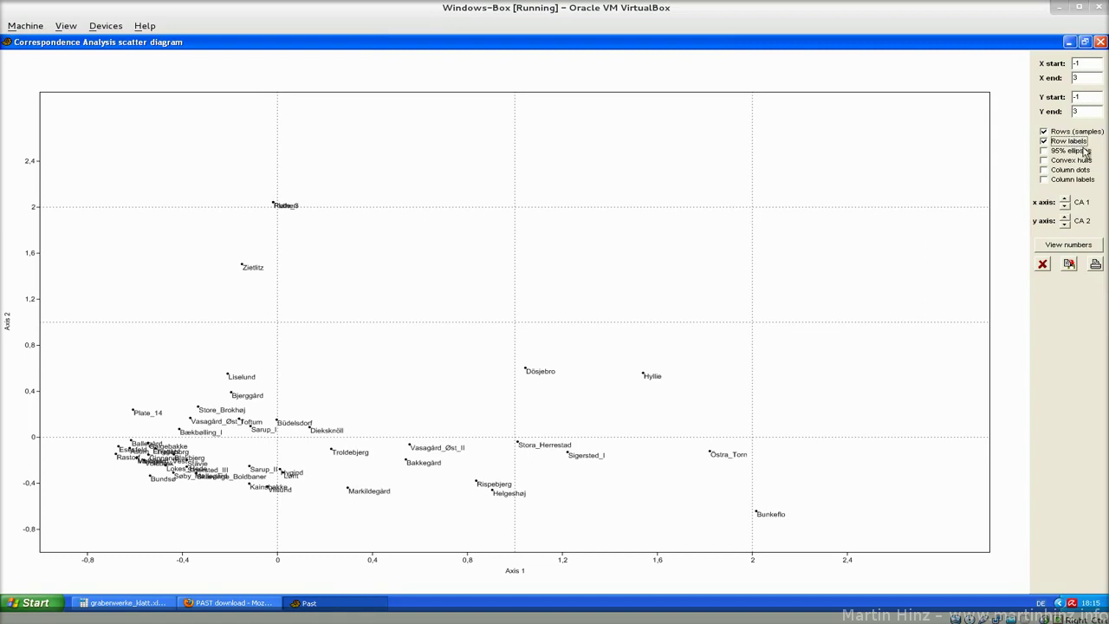
pyautogui.click(1079, 171)
pyautogui.click(1075, 180)
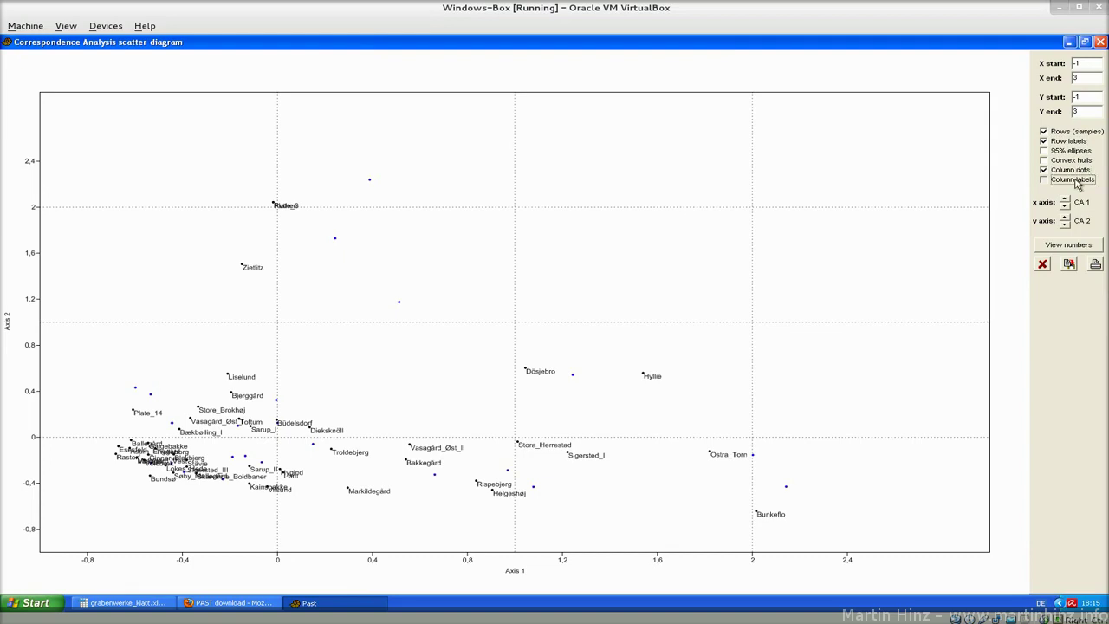
pyautogui.click(1075, 180)
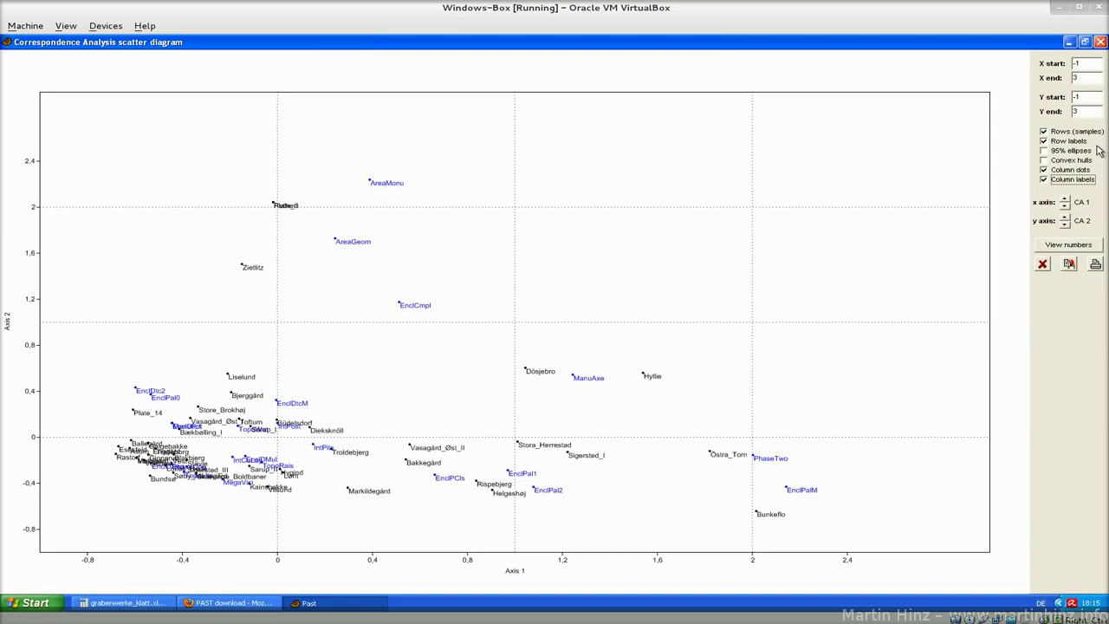
# Try the 95% ellipses and the convex hulls on the scatter diagram, turning each off again
pyautogui.click(1079, 153)
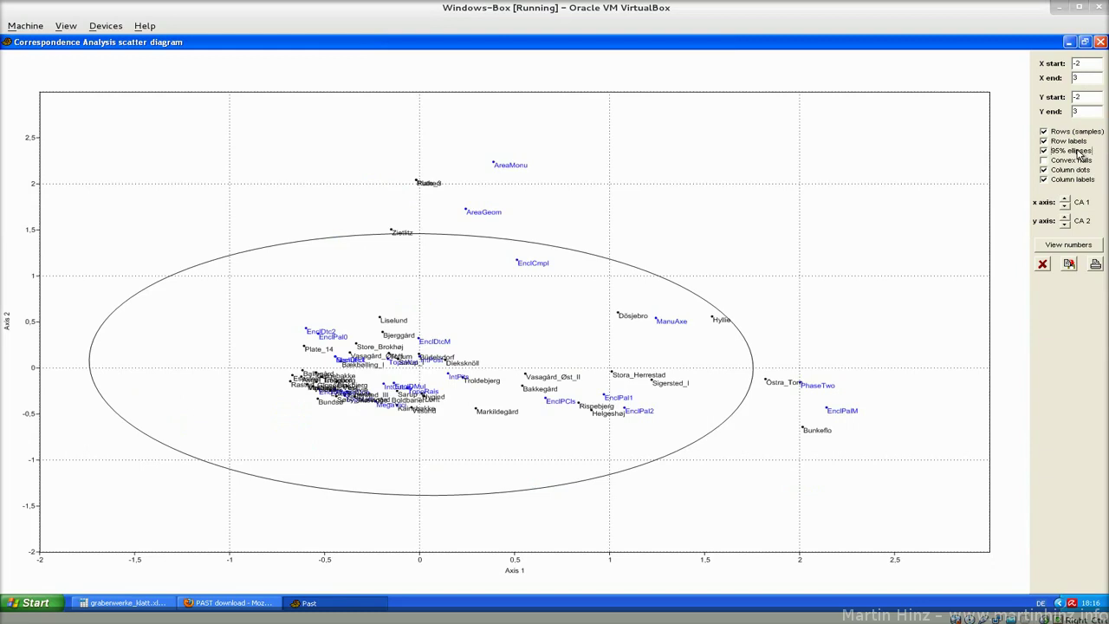
pyautogui.click(1080, 152)
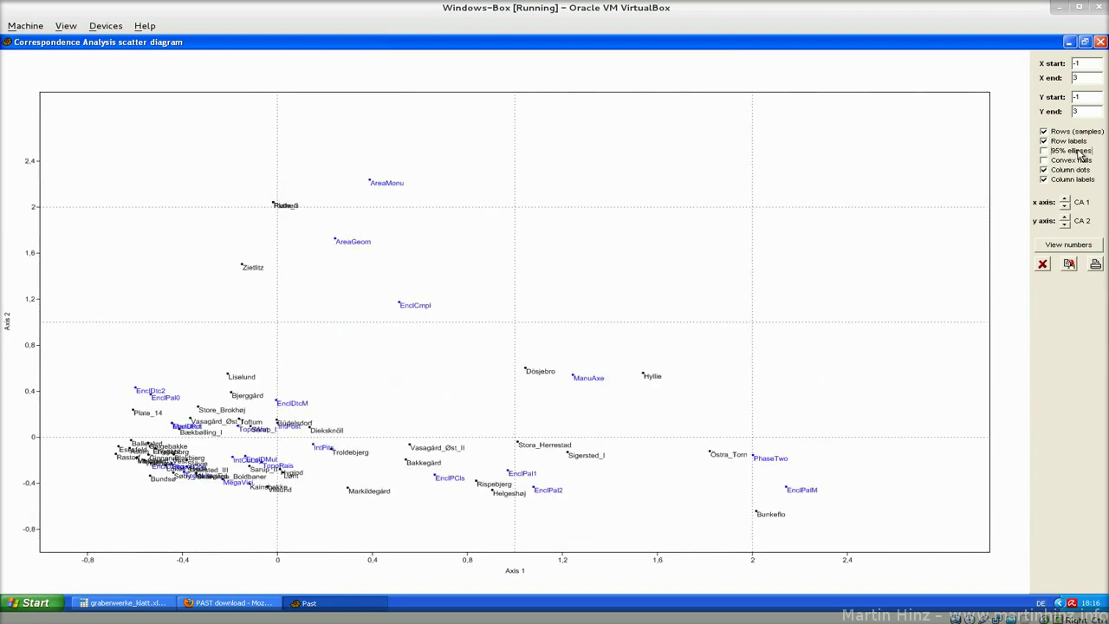
pyautogui.click(1078, 161)
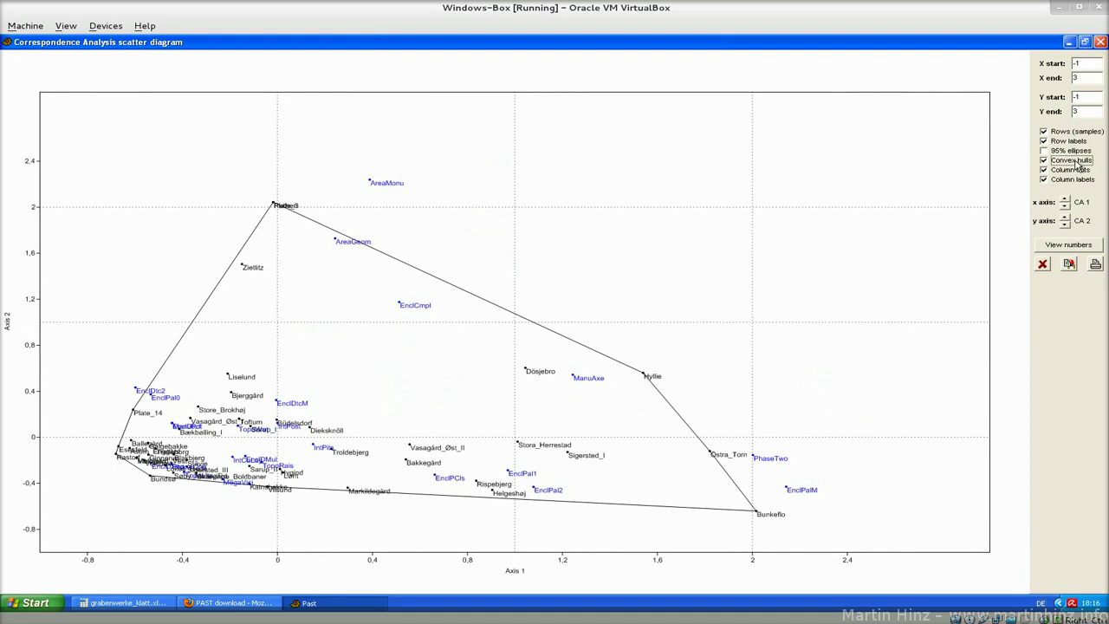
pyautogui.click(1044, 160)
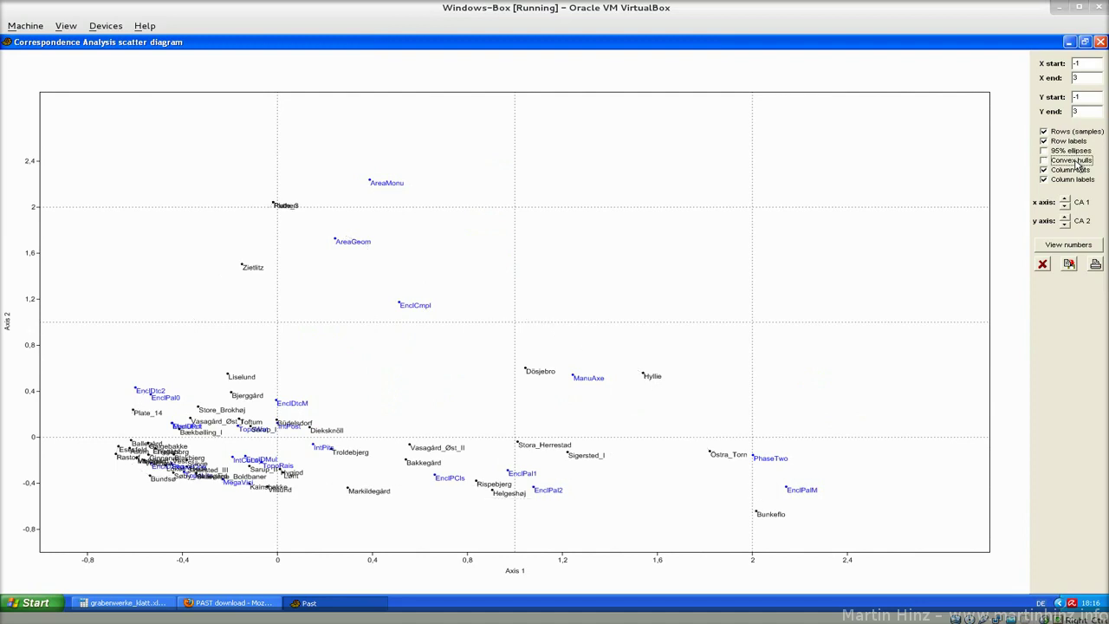
# Try CA 4 on the scatter diagram's y axis and return the axis to CA 2
pyautogui.click(1066, 220)
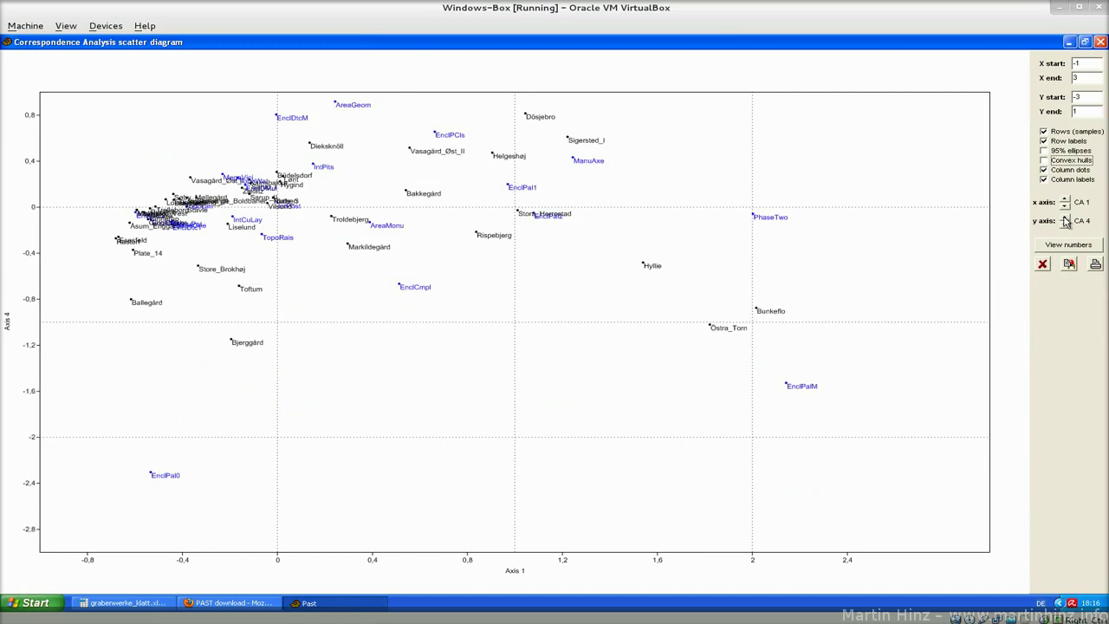
pyautogui.click(1066, 224)
pyautogui.click(1066, 224)
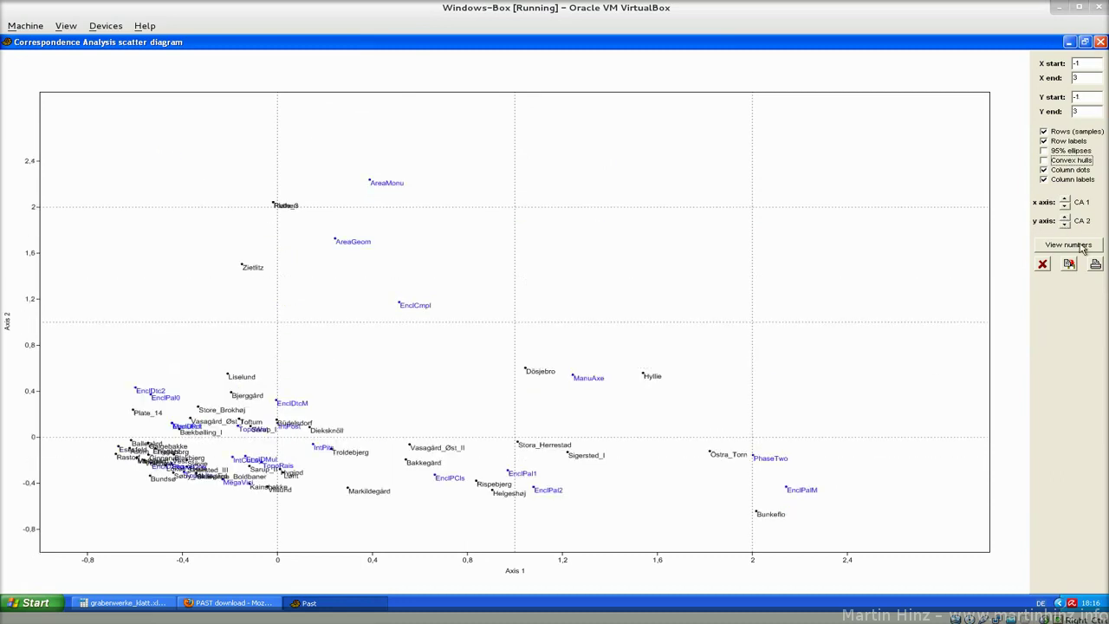
# Open the numeric correspondence analysis scores, enlarge their window and examine the values for the rows and columns
pyautogui.click(1080, 246)
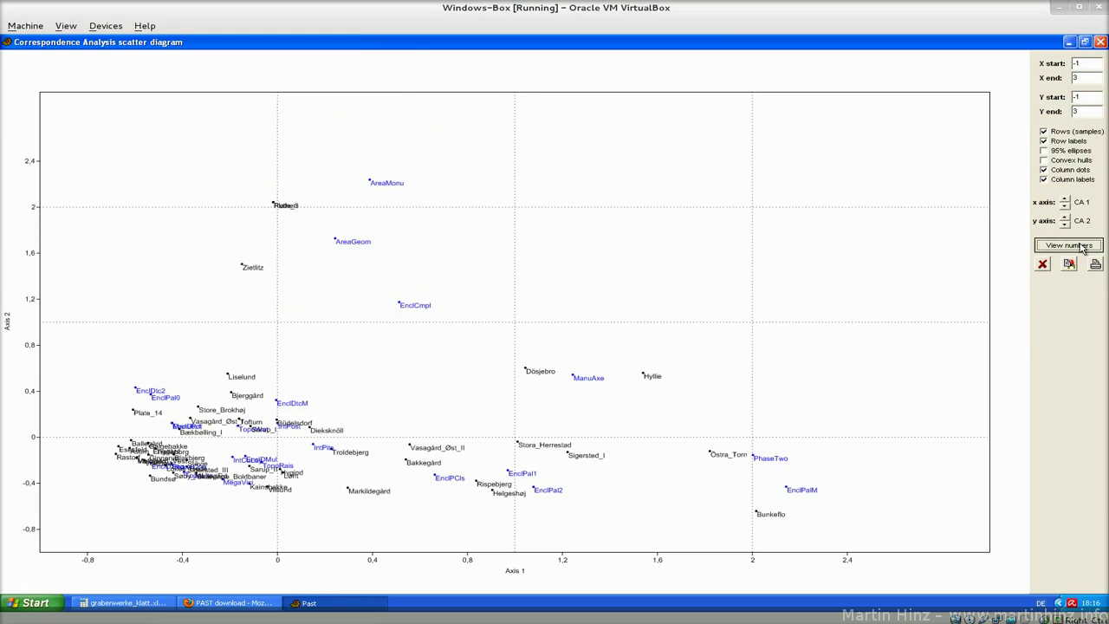
pyautogui.click(1080, 246)
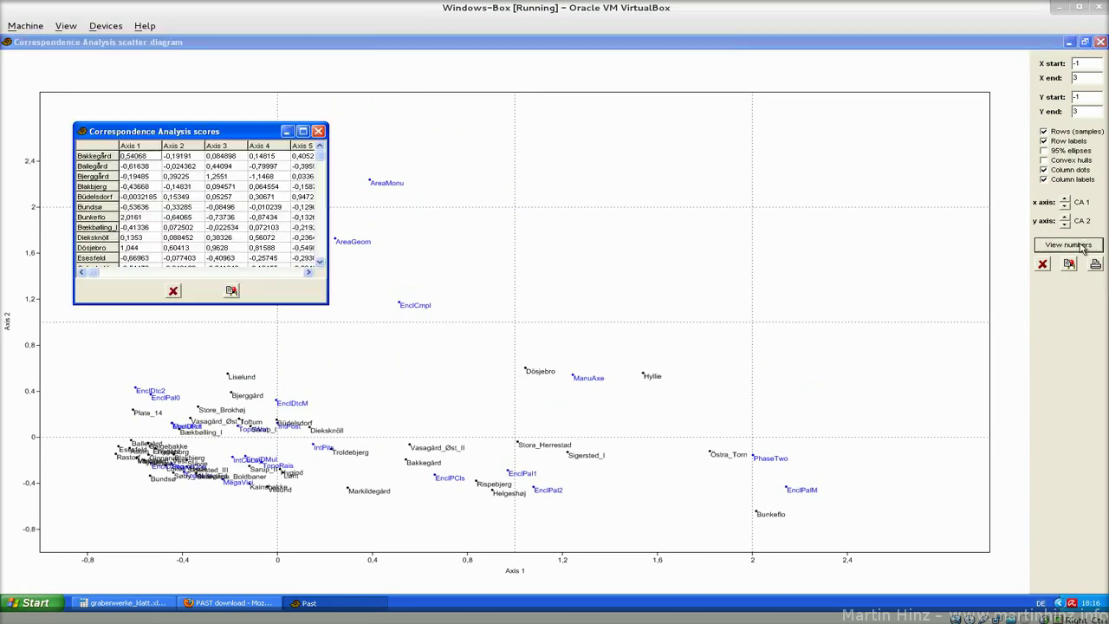
pyautogui.moveTo(329, 304); pyautogui.dragTo(716, 495)
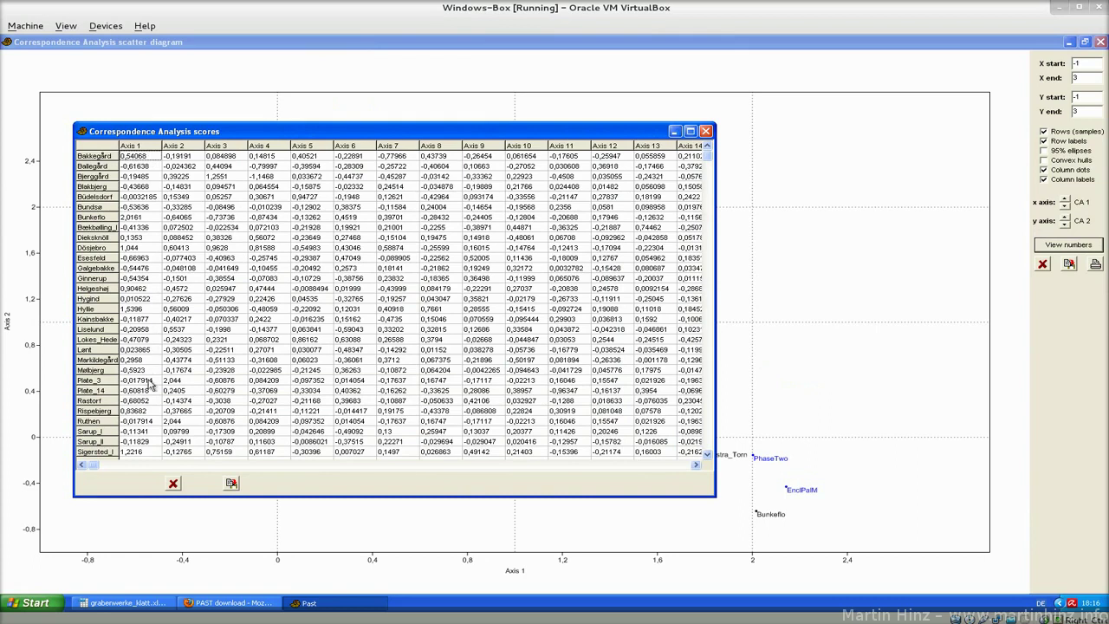
pyautogui.moveTo(708, 158); pyautogui.dragTo(726, 362)
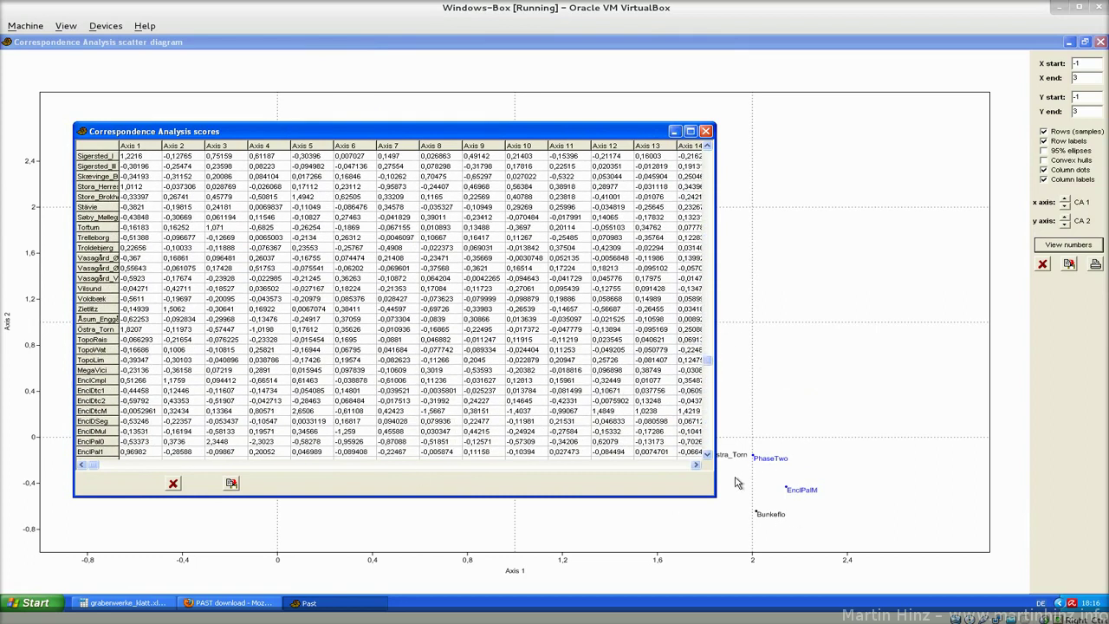
pyautogui.moveTo(709, 364); pyautogui.dragTo(709, 155)
pyautogui.moveTo(466, 138); pyautogui.dragTo(838, 77)
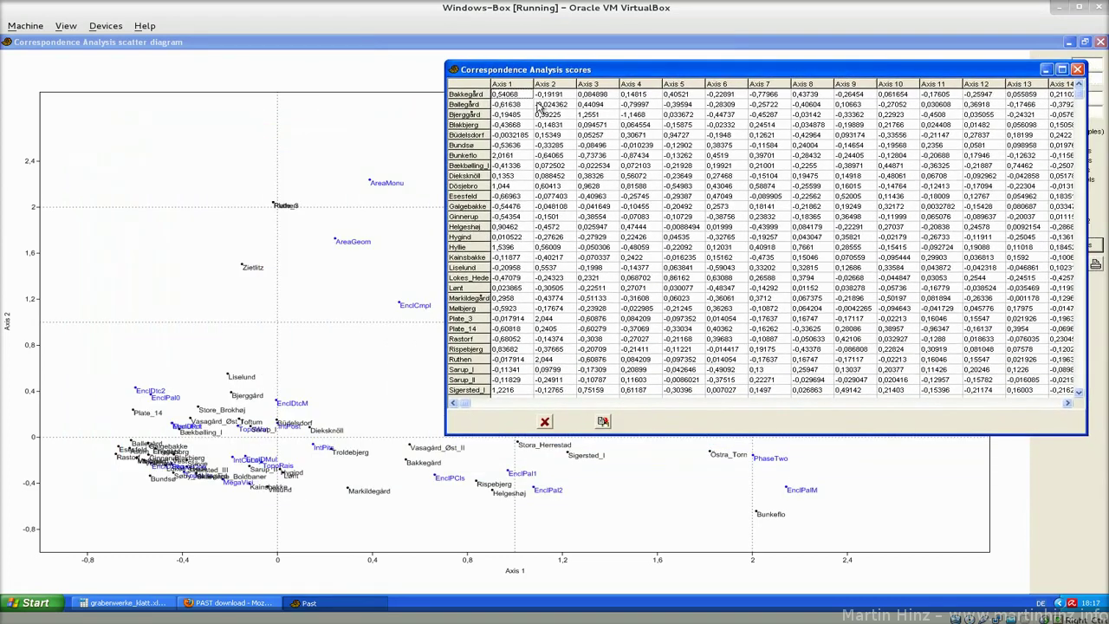
pyautogui.moveTo(1082, 103); pyautogui.dragTo(1080, 224)
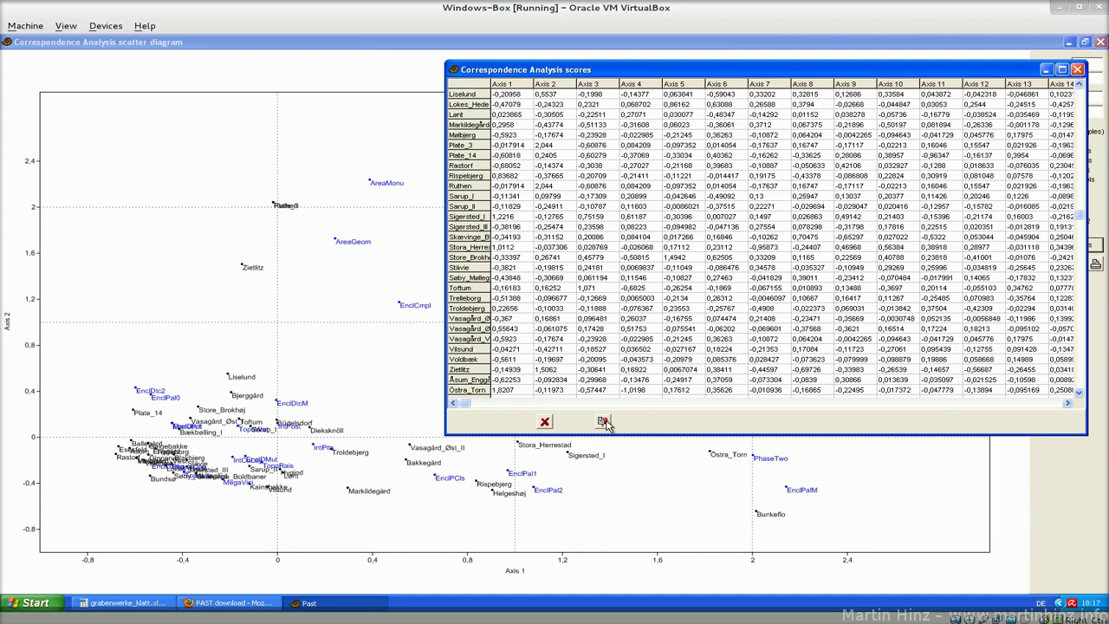
# Switch to OpenOffice.org Calc, paste the copied scores tab-separated into a new spreadsheet, and close it without saving
pyautogui.click(156, 606)
pyautogui.hotkey('ctrl', 'n')
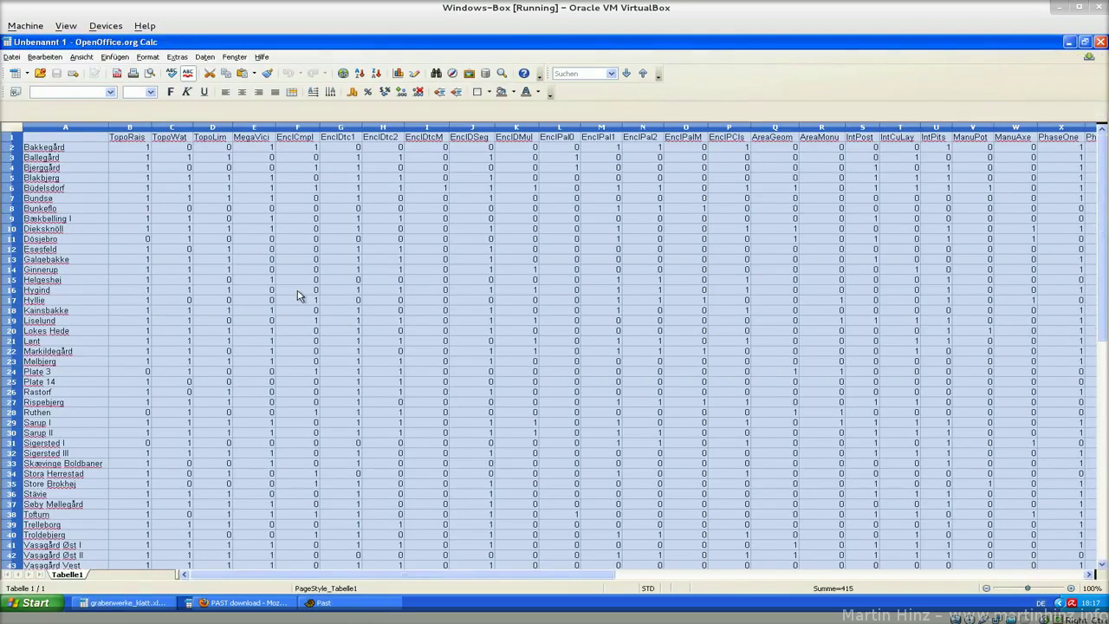
pyautogui.hotkey('ctrl', 'v')
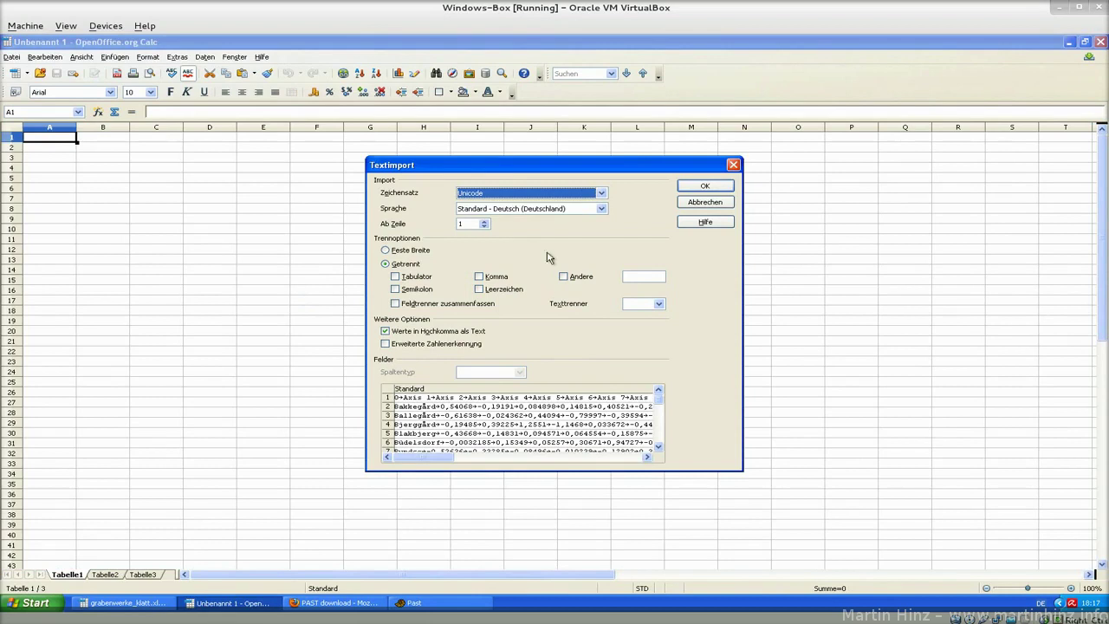
pyautogui.click(419, 277)
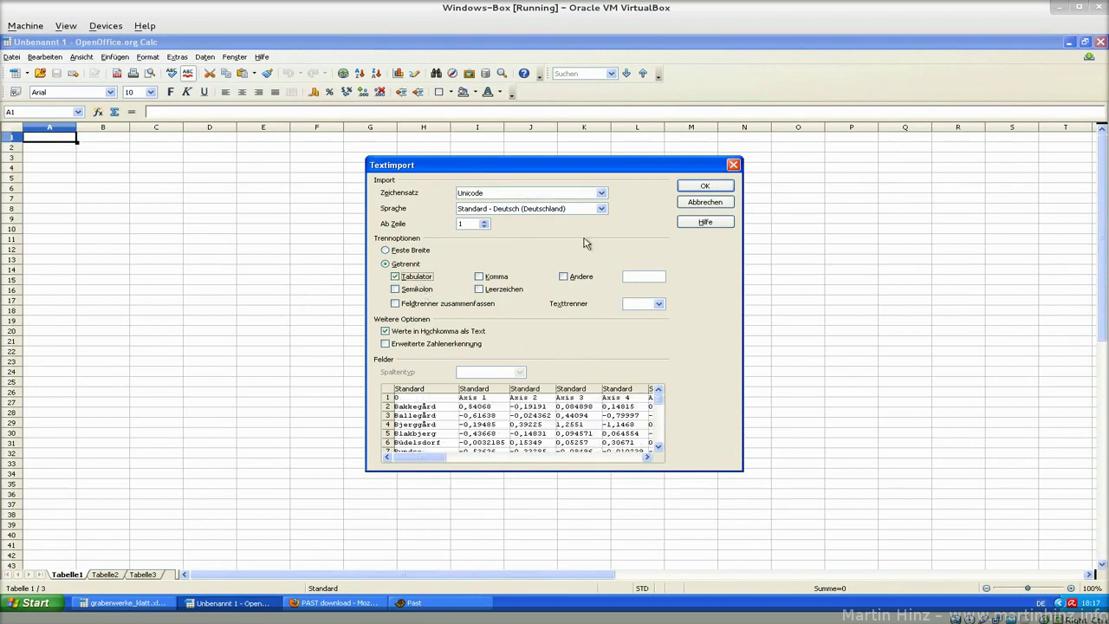
pyautogui.click(718, 185)
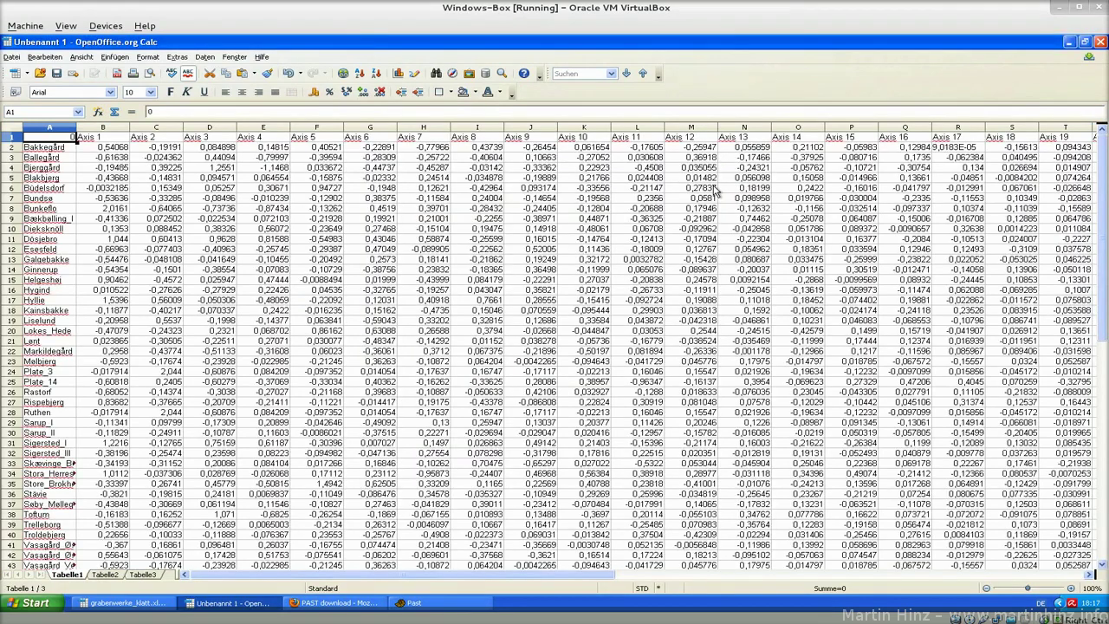
pyautogui.click(1101, 42)
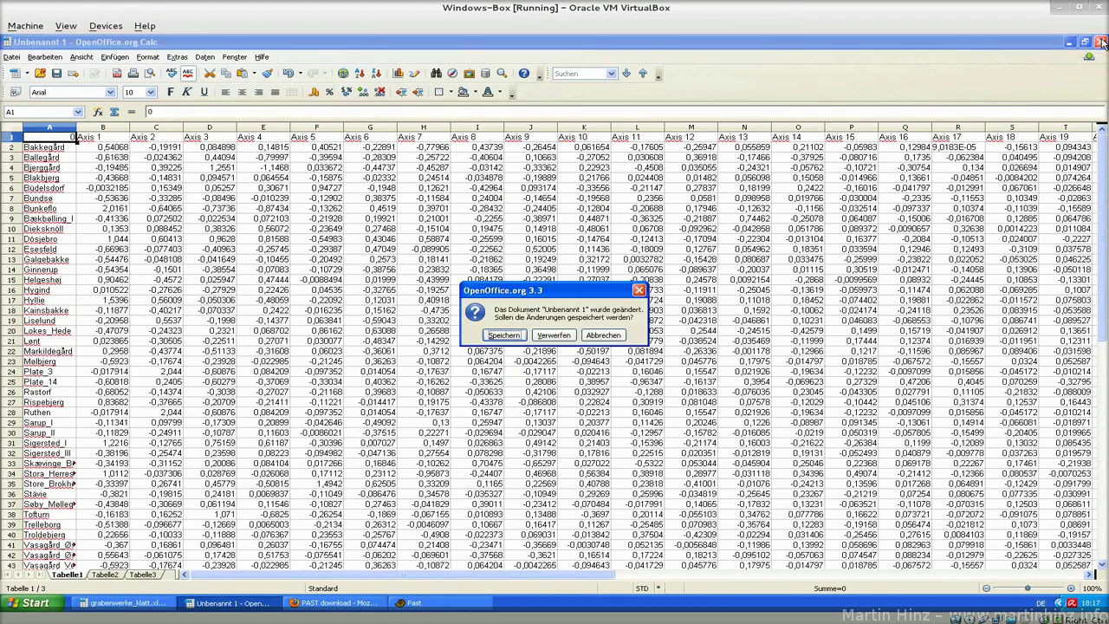
pyautogui.click(569, 336)
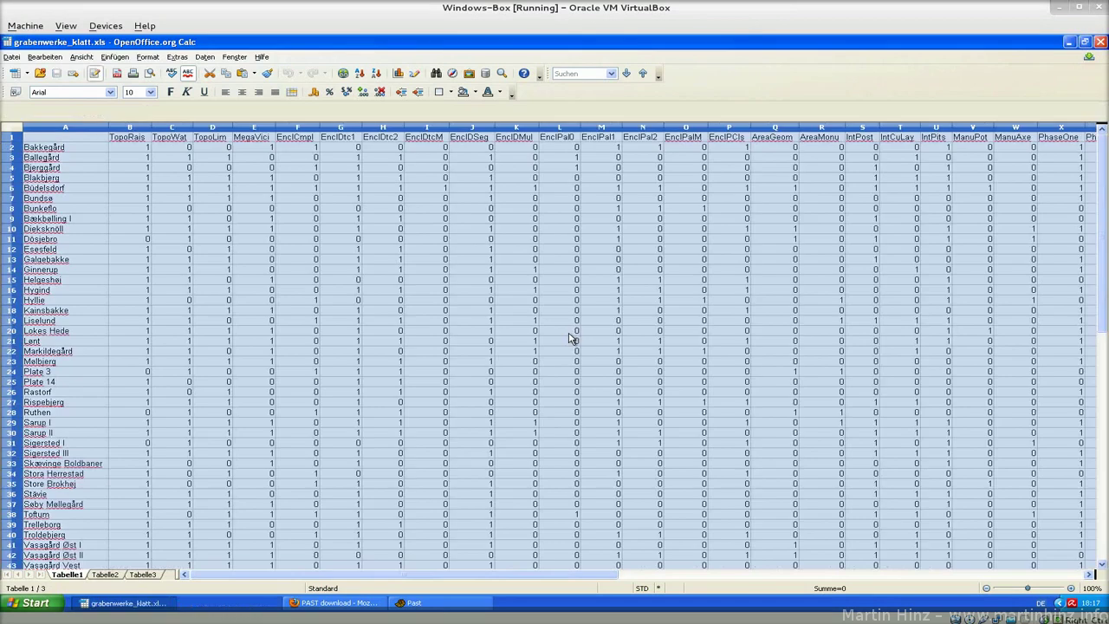
# Return to PAST, close the scores window and copy the scatter diagram to the clipboard
pyautogui.click(326, 602)
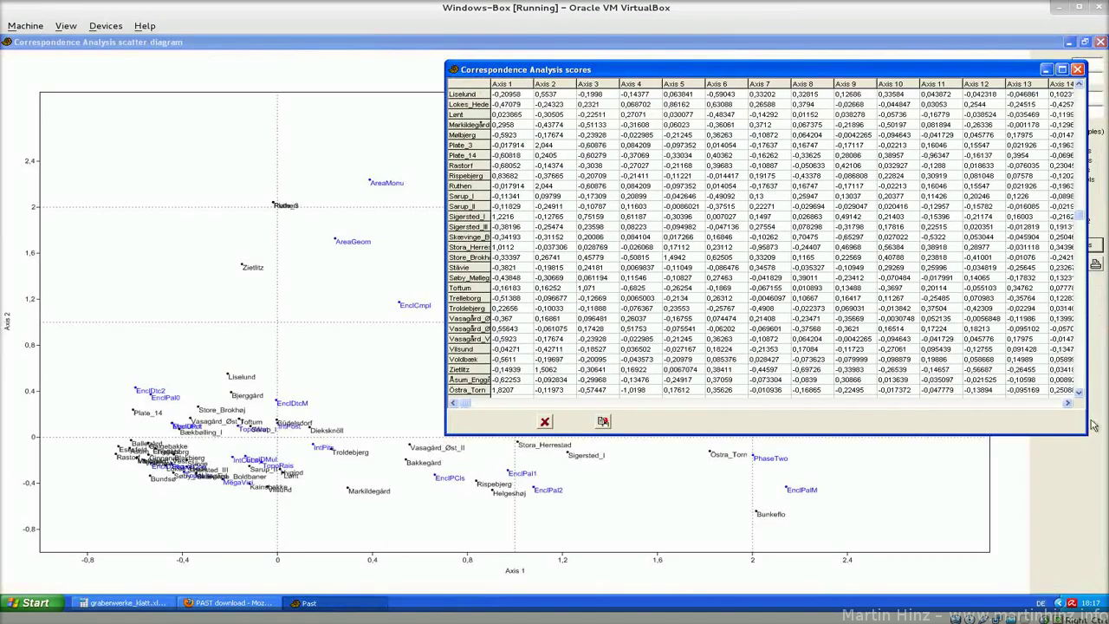
pyautogui.click(1077, 68)
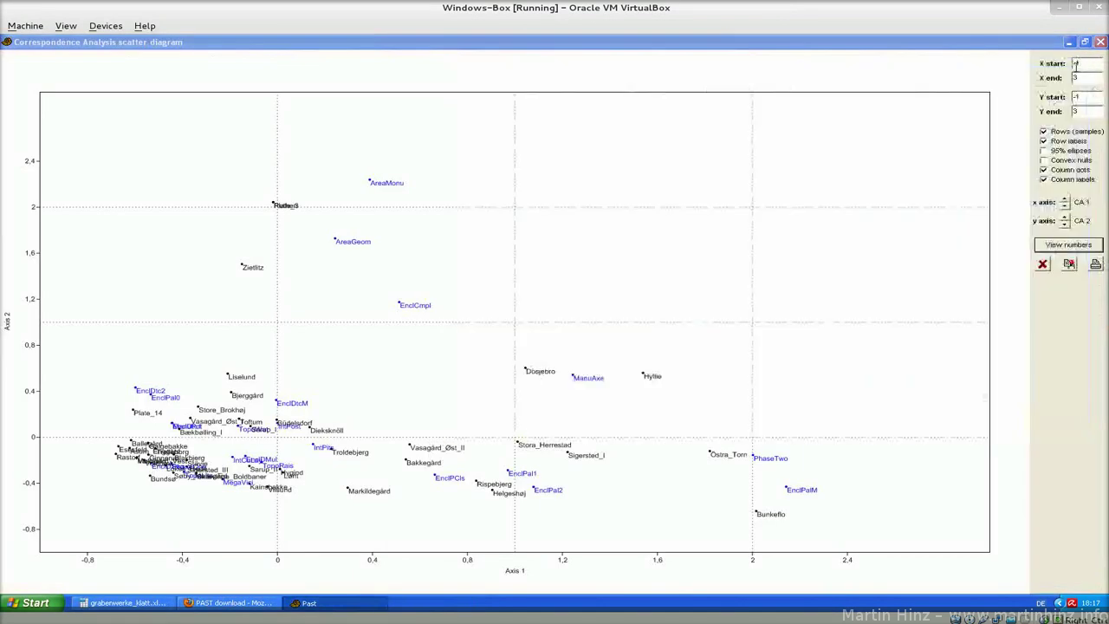
pyautogui.click(1069, 267)
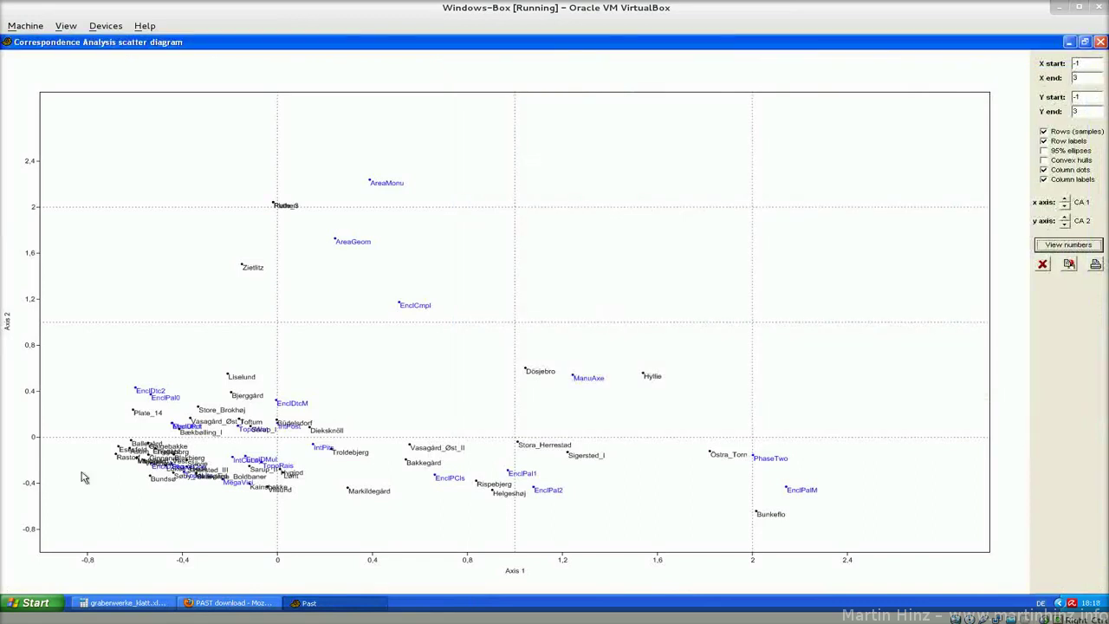
# Start Adobe Photoshop CS2 from the installed programs
pyautogui.click(34, 603)
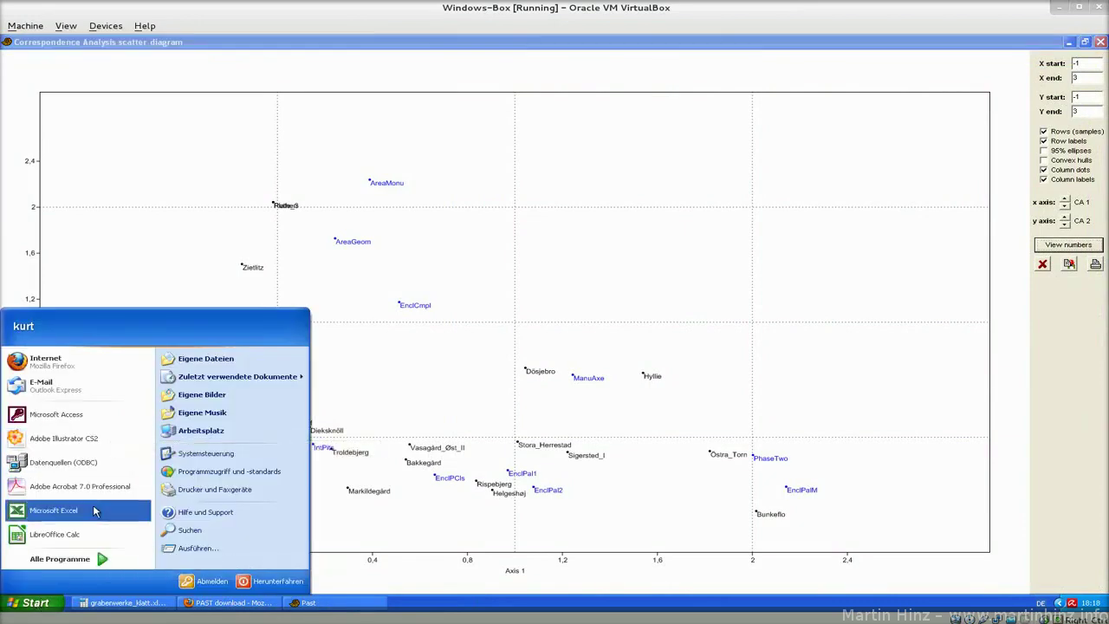
pyautogui.click(86, 561)
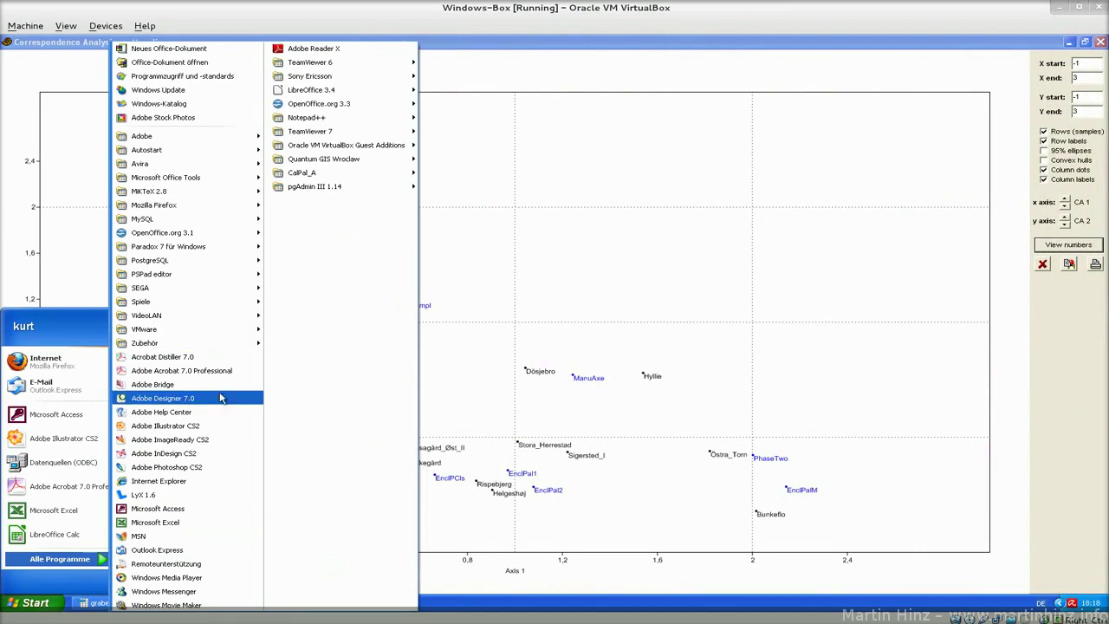
pyautogui.click(186, 468)
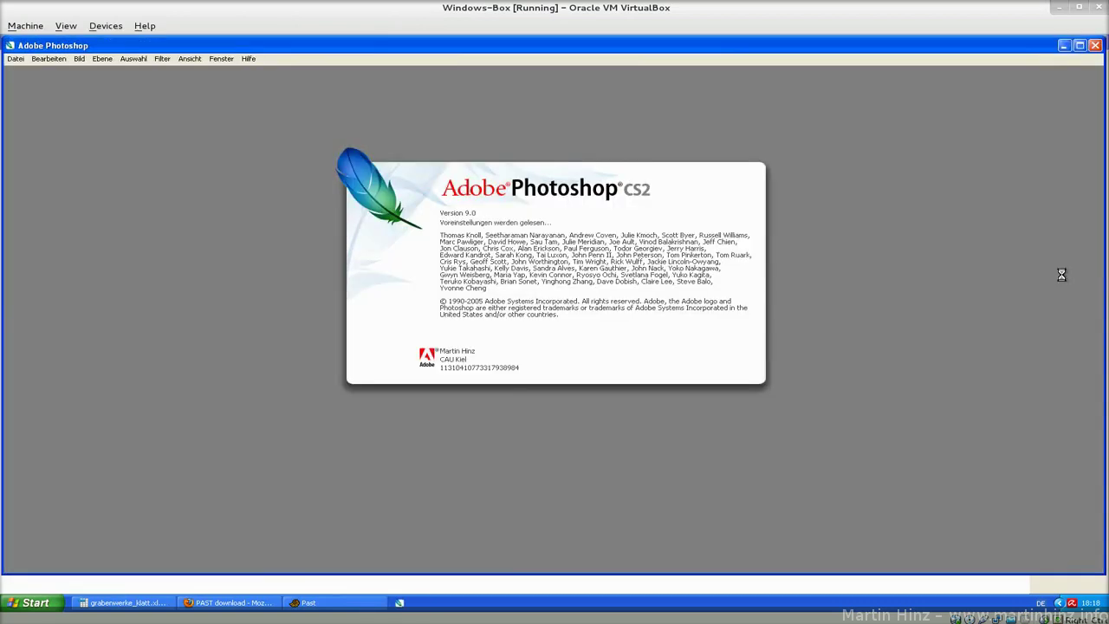
# Switch to PAST, open the print output of the scatter diagram, check the available file types and cancel saving
pyautogui.click(310, 602)
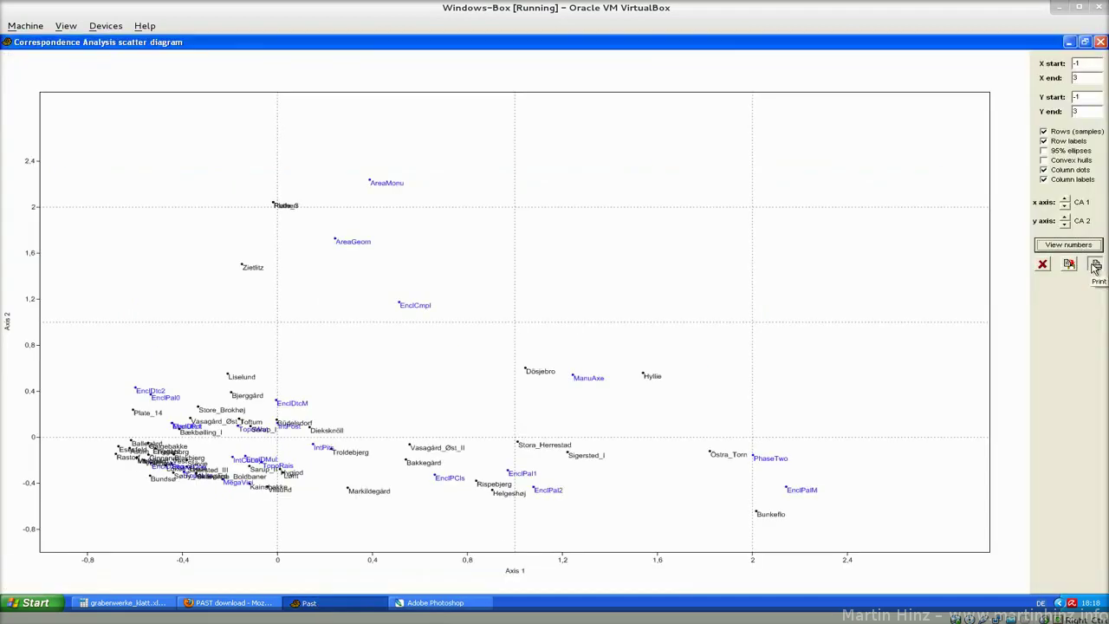
pyautogui.click(1095, 265)
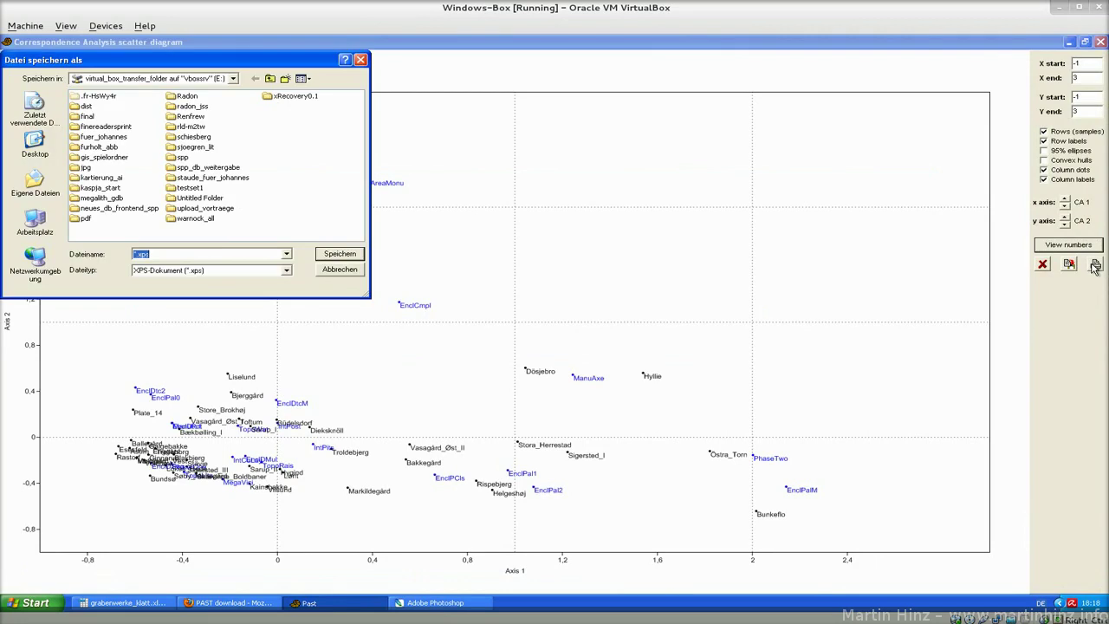
pyautogui.click(285, 270)
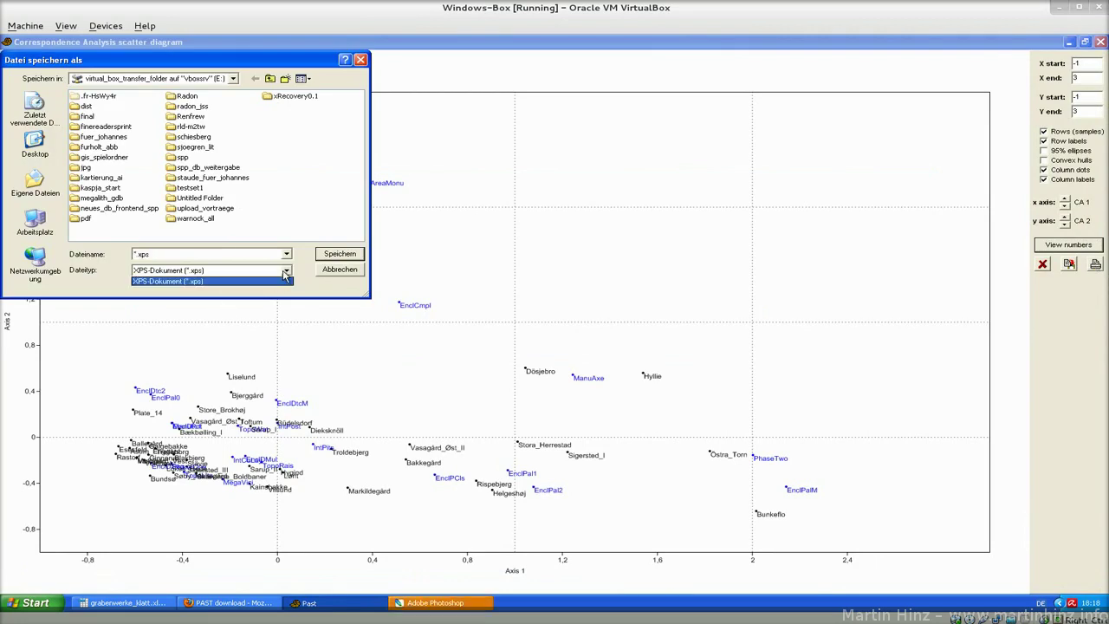
pyautogui.click(286, 274)
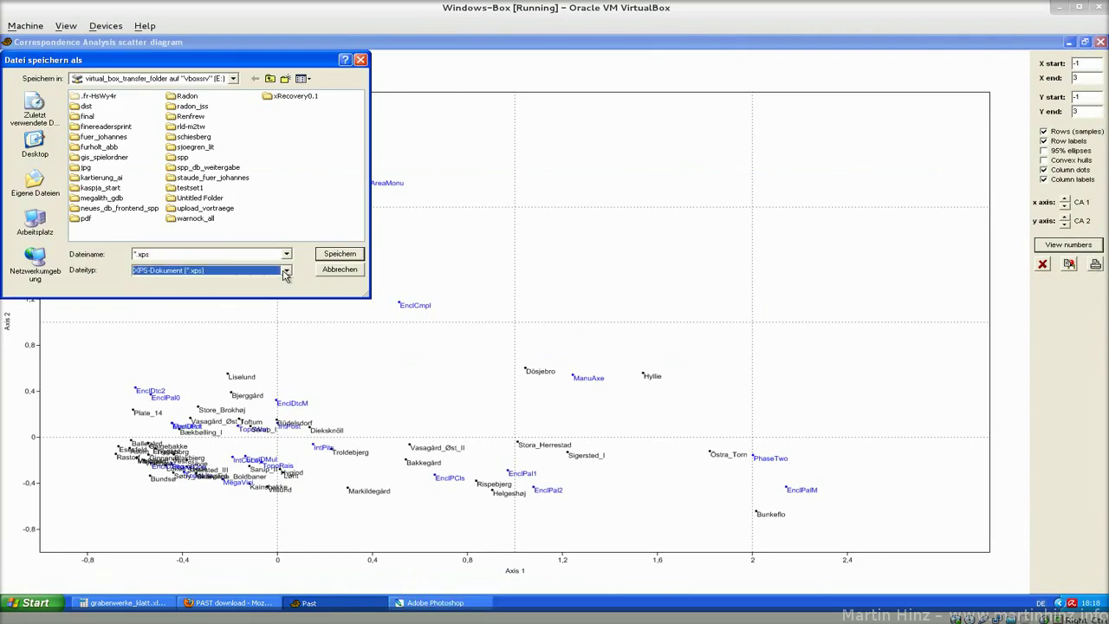
pyautogui.click(346, 271)
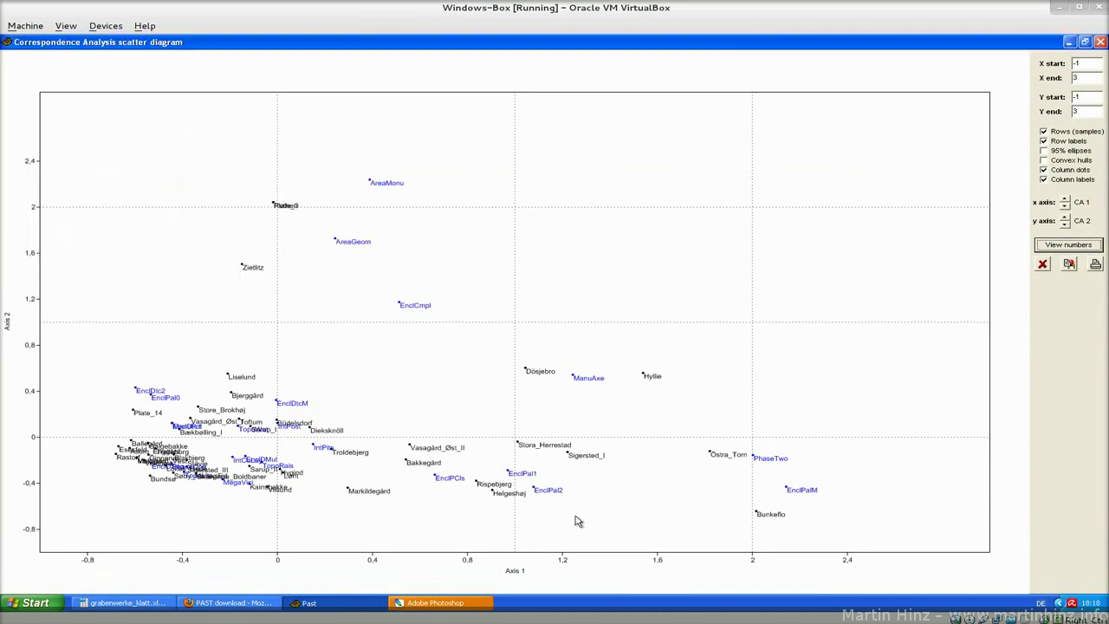
# Switch to Photoshop, create a new document with the clipboard preset (1076 × 819 pixels) and paste the scatter diagram
pyautogui.click(433, 614)
pyautogui.click(21, 60)
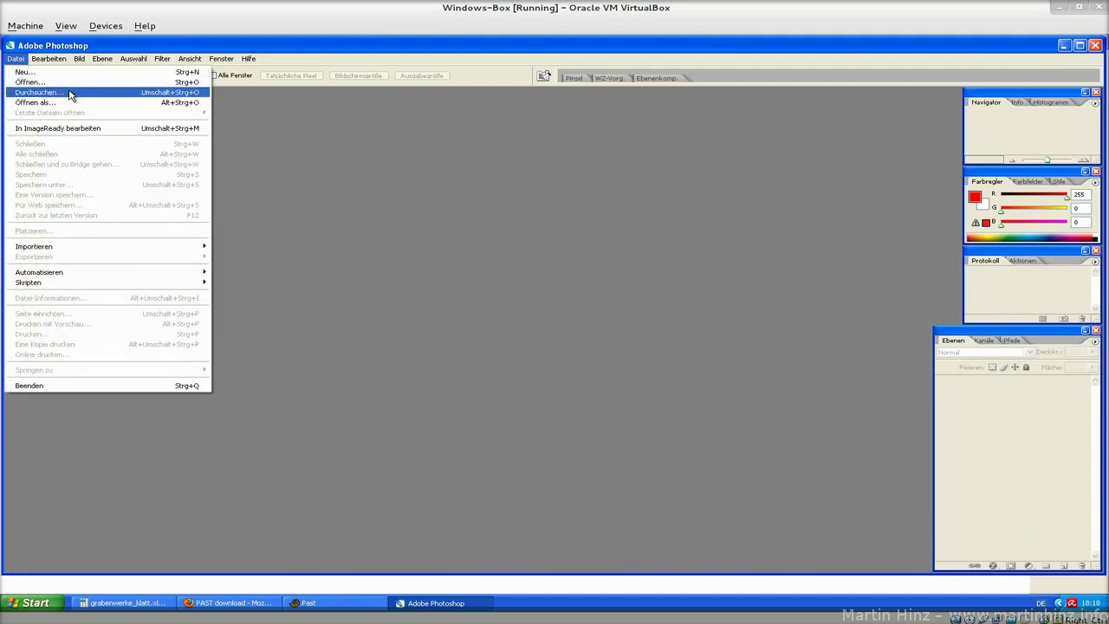
pyautogui.click(77, 75)
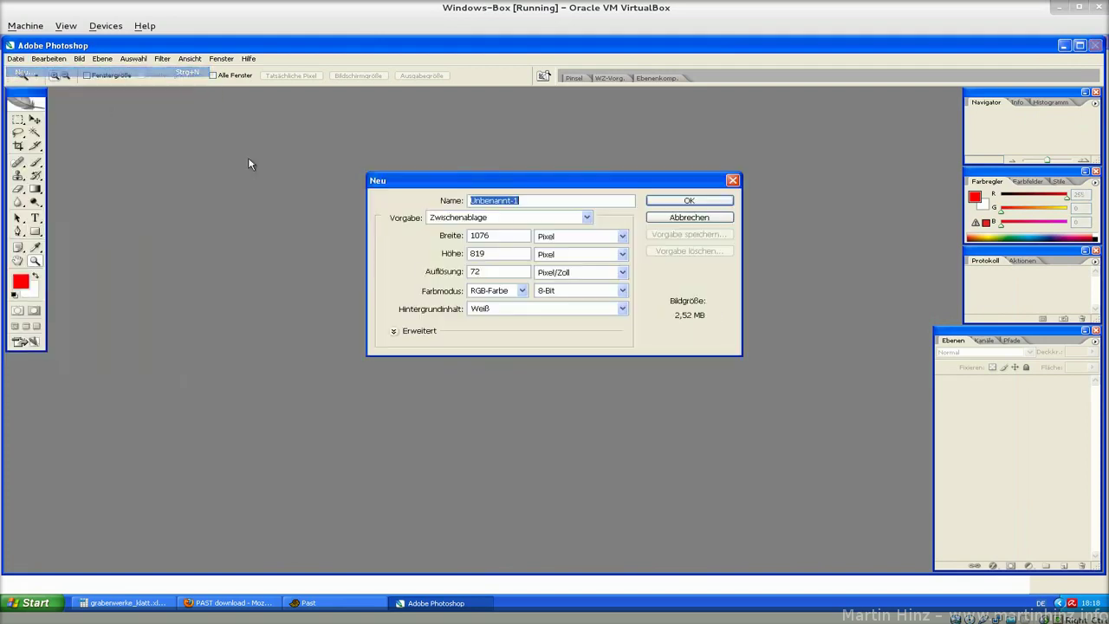
pyautogui.click(682, 207)
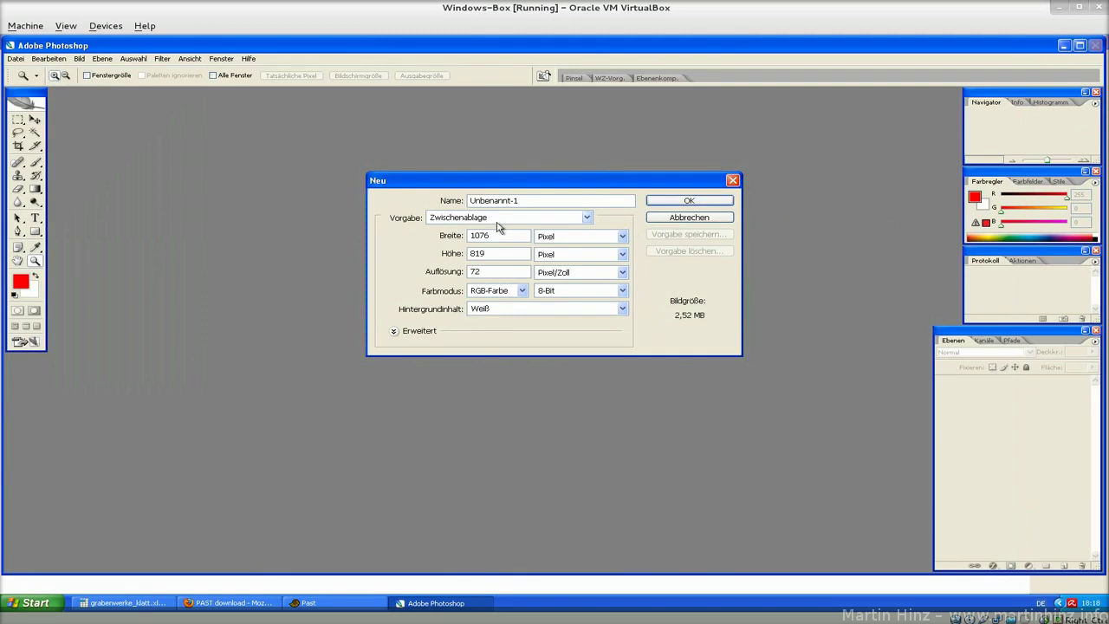
pyautogui.click(702, 199)
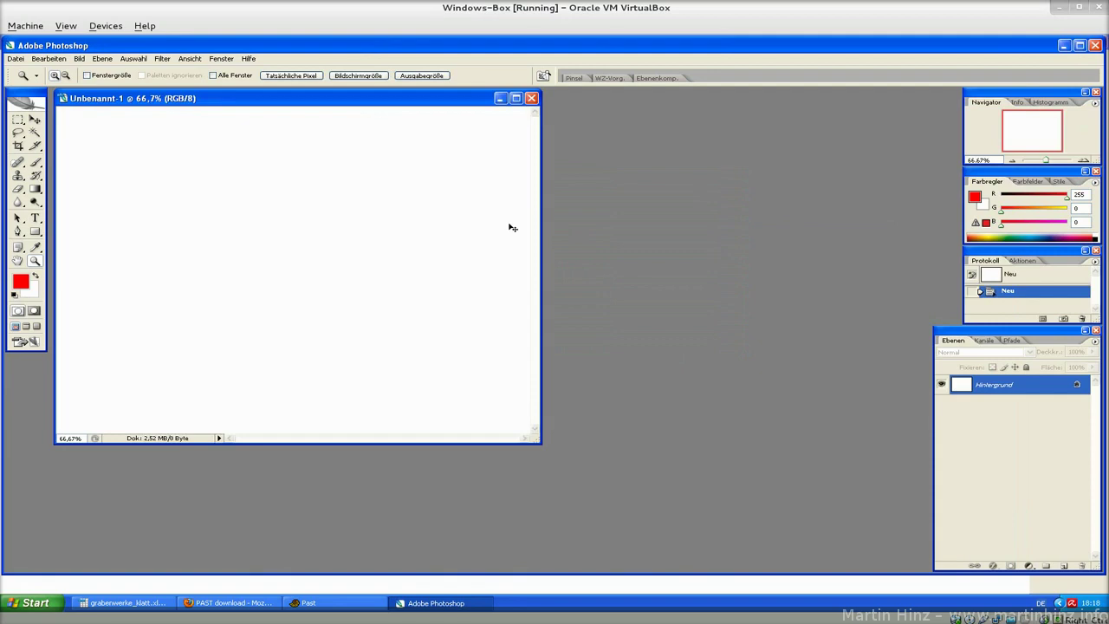
pyautogui.hotkey('ctrl', 'v')
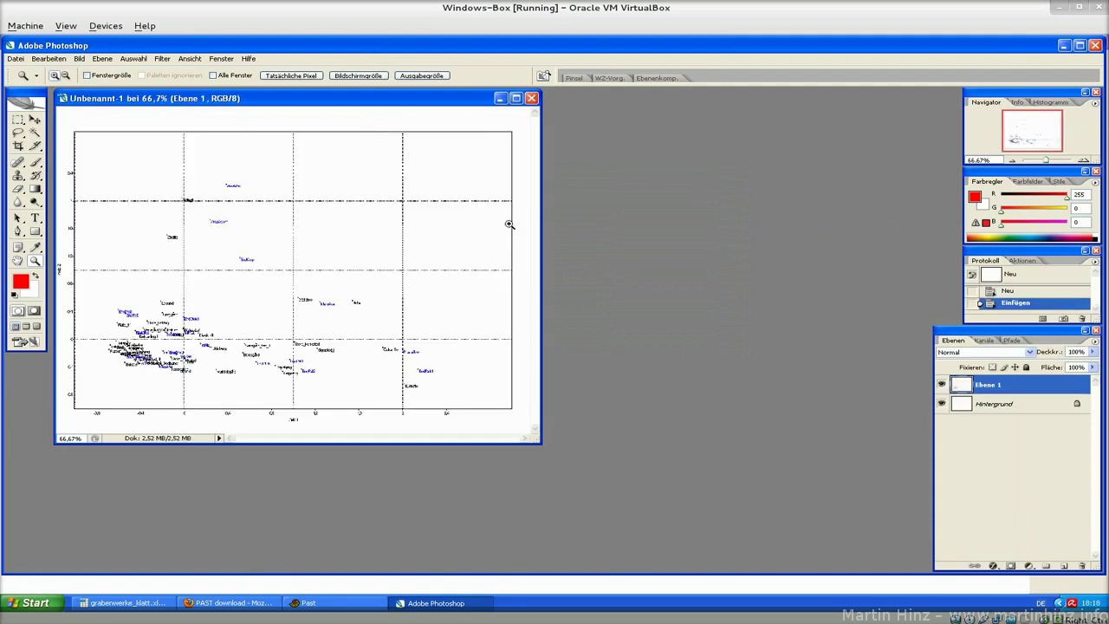
# Maximise the pasted diagram's document and zoom to 200% to examine how its points and labels are rendered
pyautogui.doubleClick(470, 101)
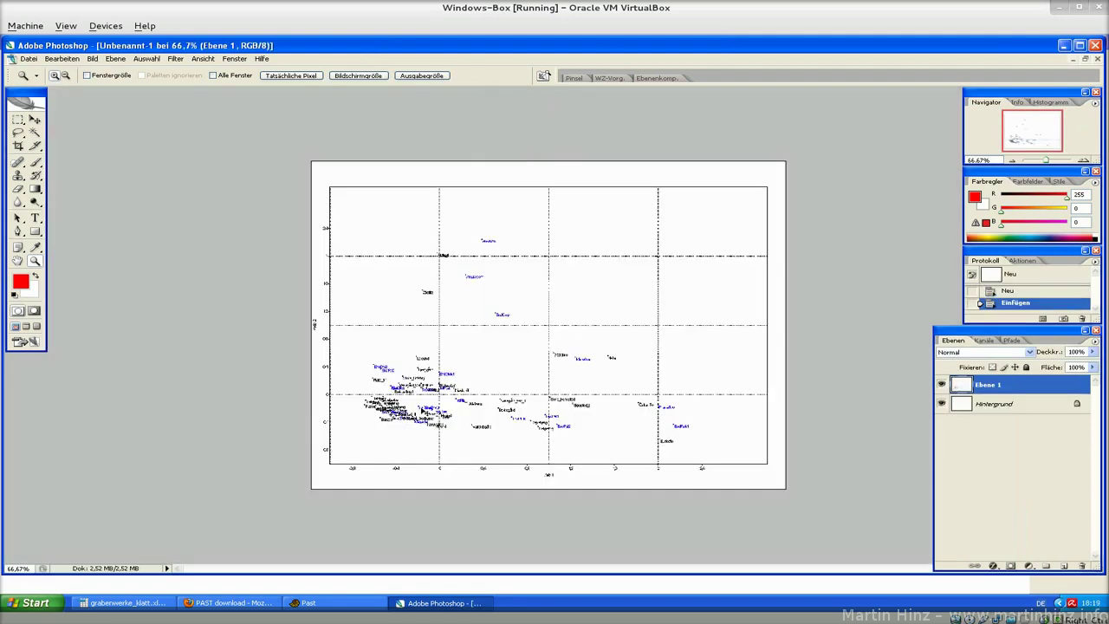
pyautogui.click(422, 408)
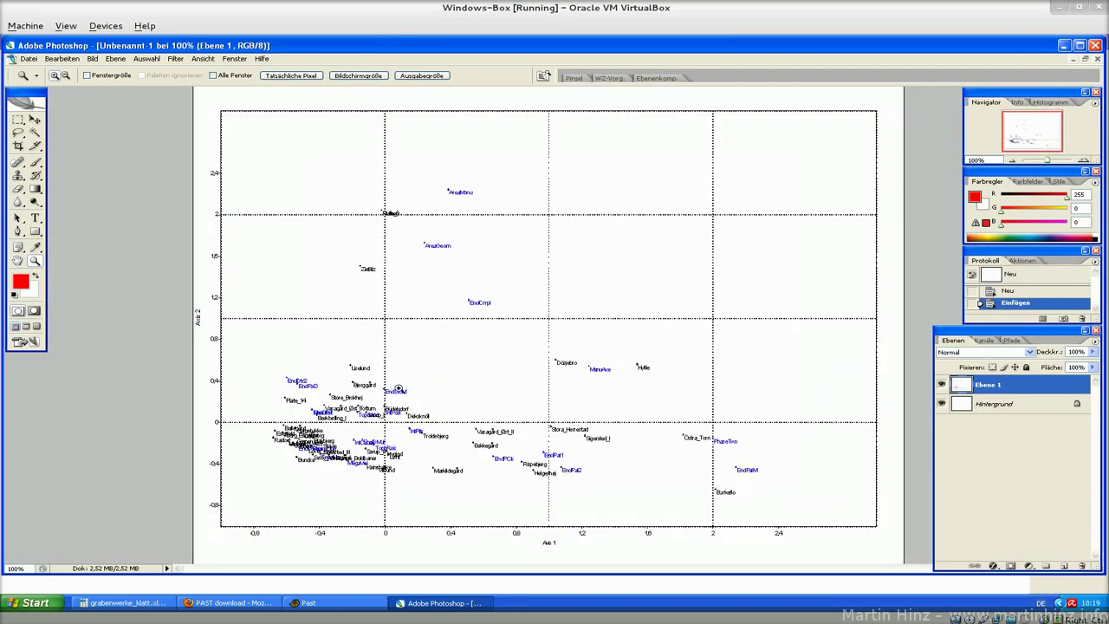
pyautogui.click(389, 412)
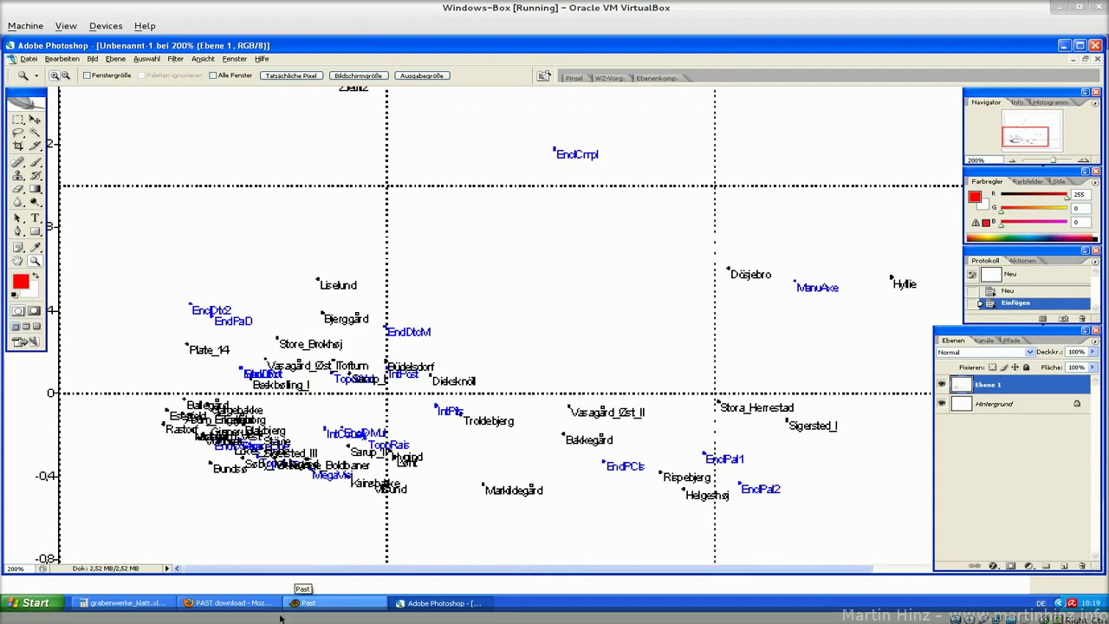
# Return to PAST and start Adobe Illustrator CS2 from the installed programs
pyautogui.click(375, 614)
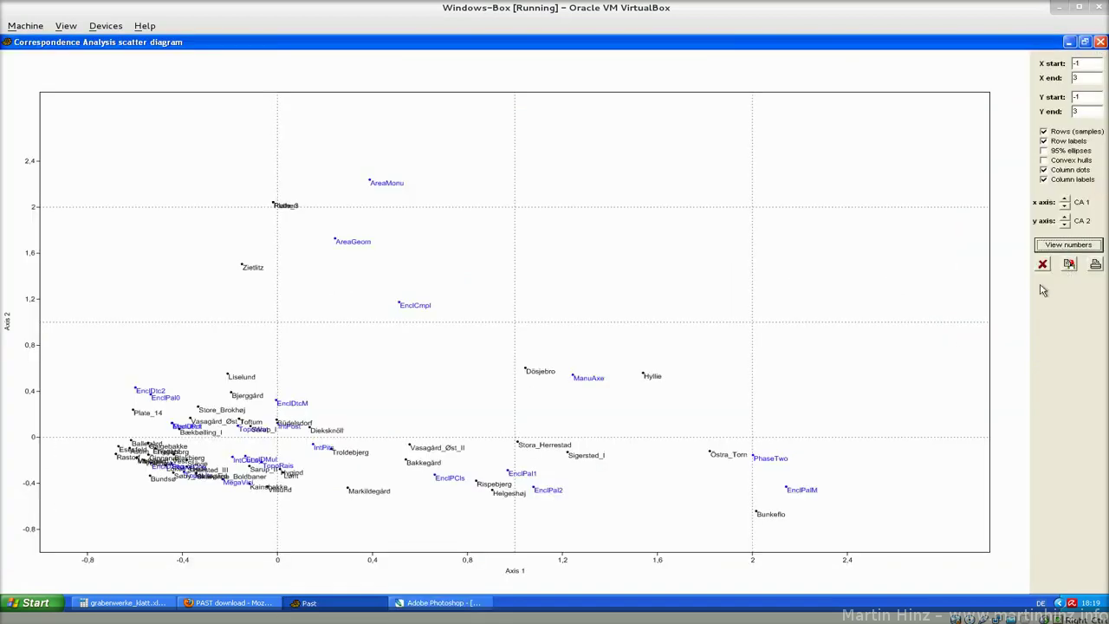
pyautogui.click(32, 603)
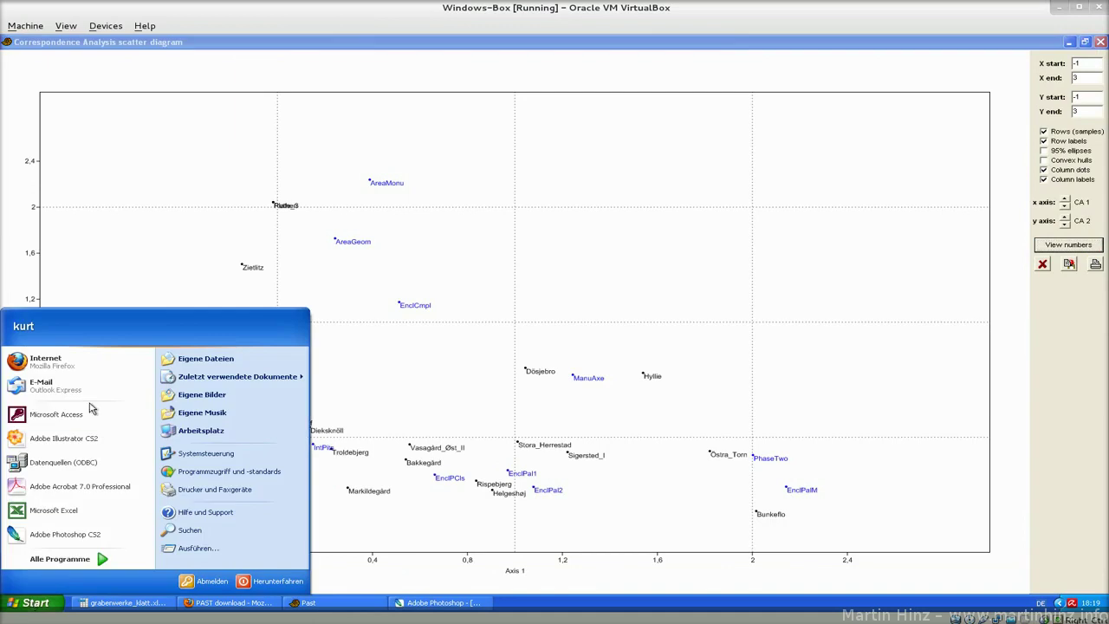
pyautogui.click(821, 299)
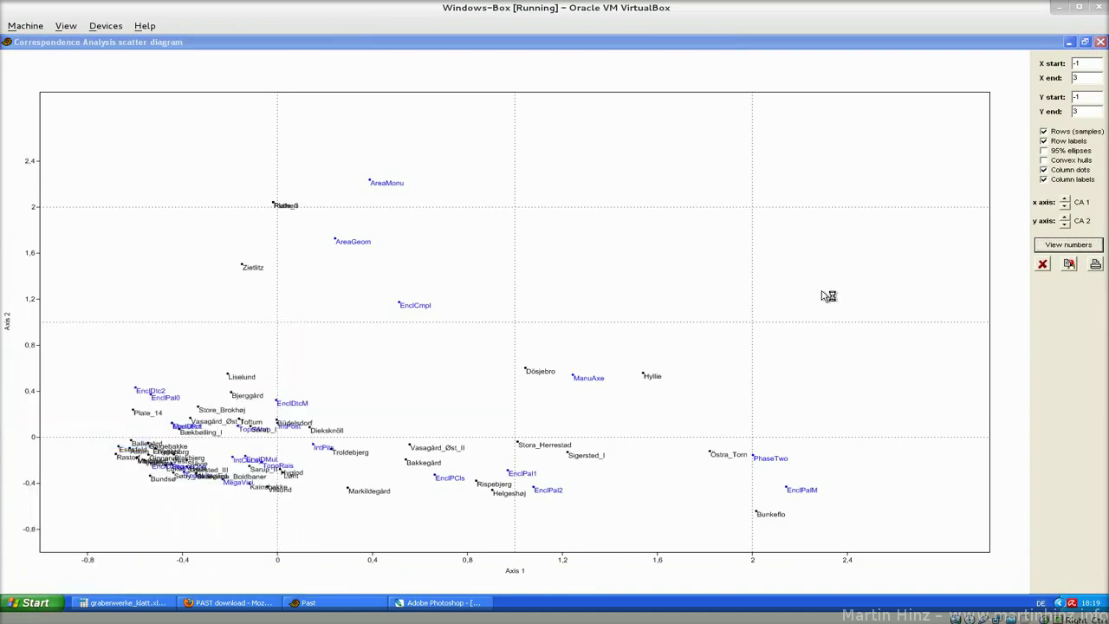
# Close Photoshop without saving the pasted diagram and return to the scatter diagram in PAST
pyautogui.rightClick(446, 606)
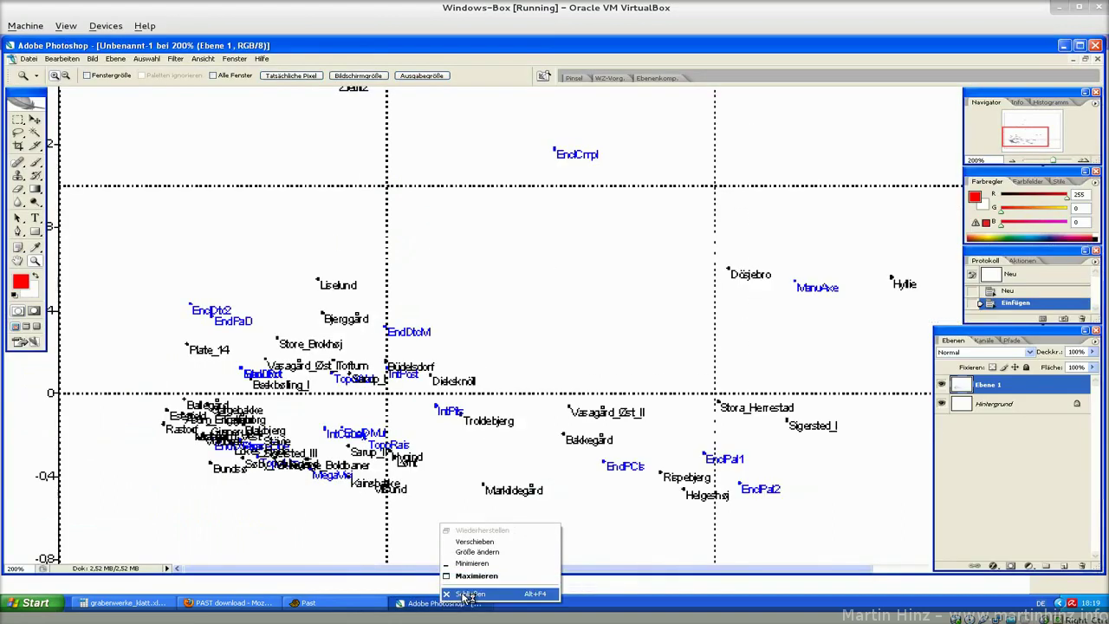
pyautogui.click(468, 594)
pyautogui.click(556, 257)
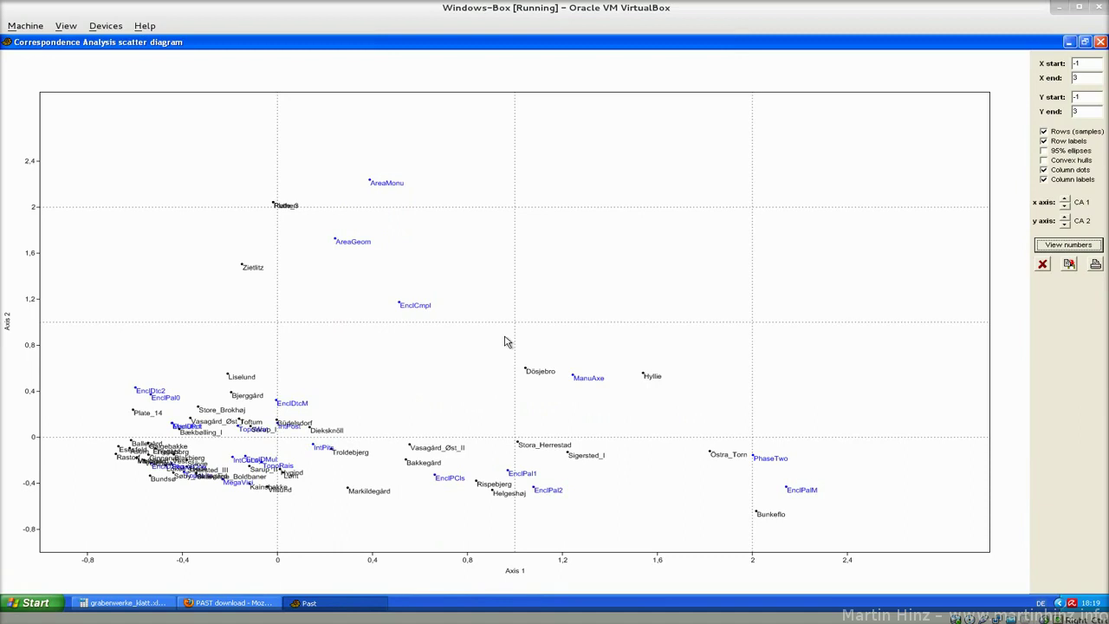
pyautogui.click(312, 603)
pyautogui.click(312, 603)
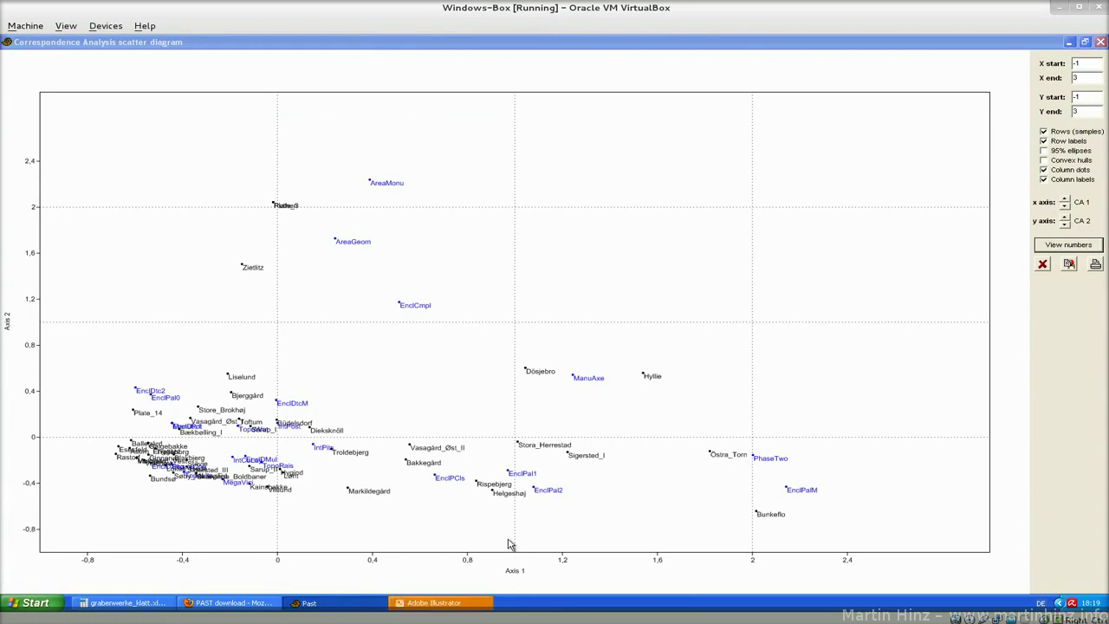
# Switch to Adobe Illustrator, create a new document and paste the scatter diagram from the clipboard
pyautogui.click(446, 609)
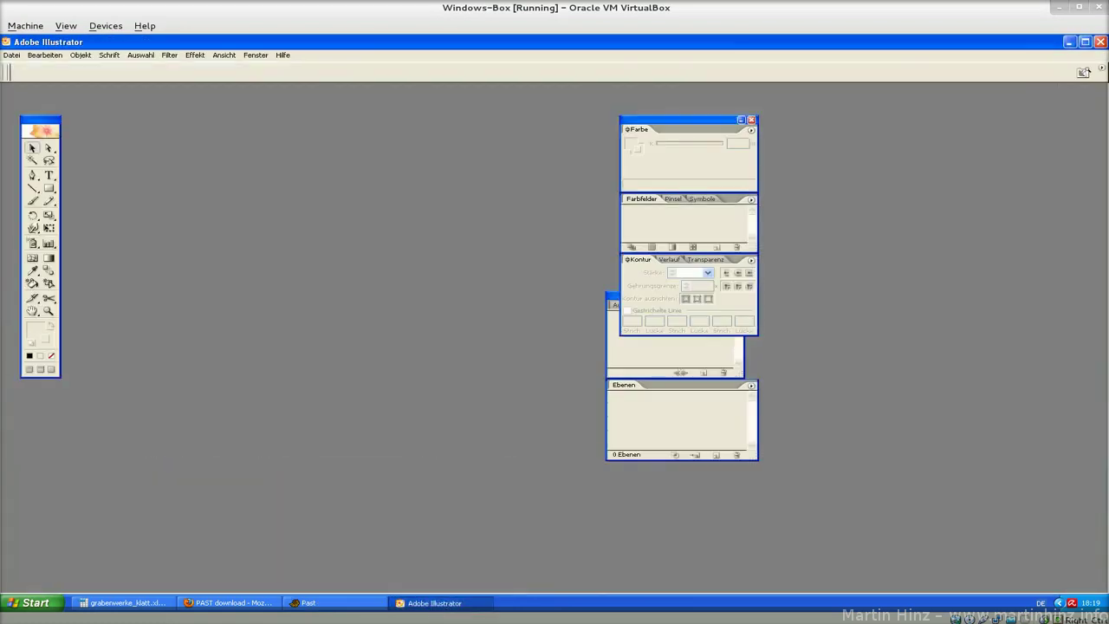
pyautogui.click(13, 55)
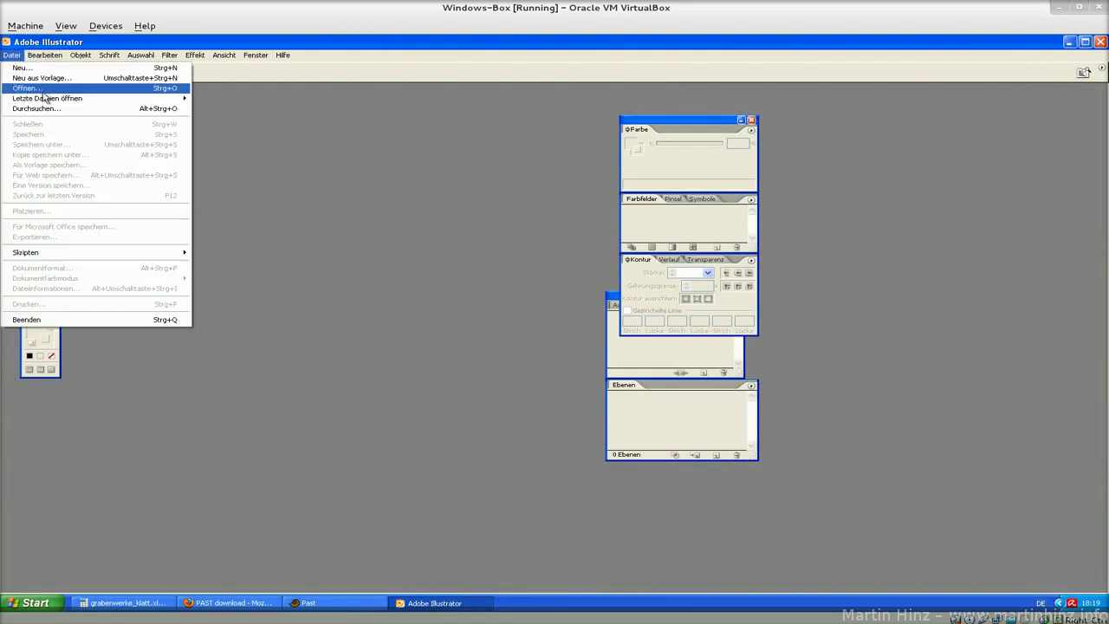
pyautogui.click(56, 69)
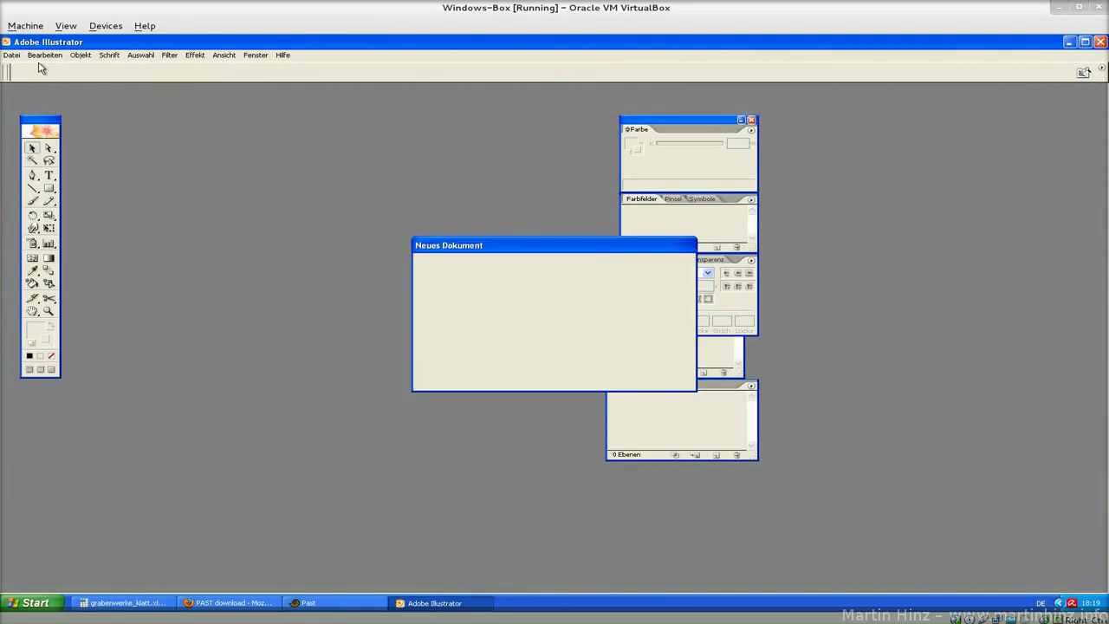
pyautogui.click(660, 268)
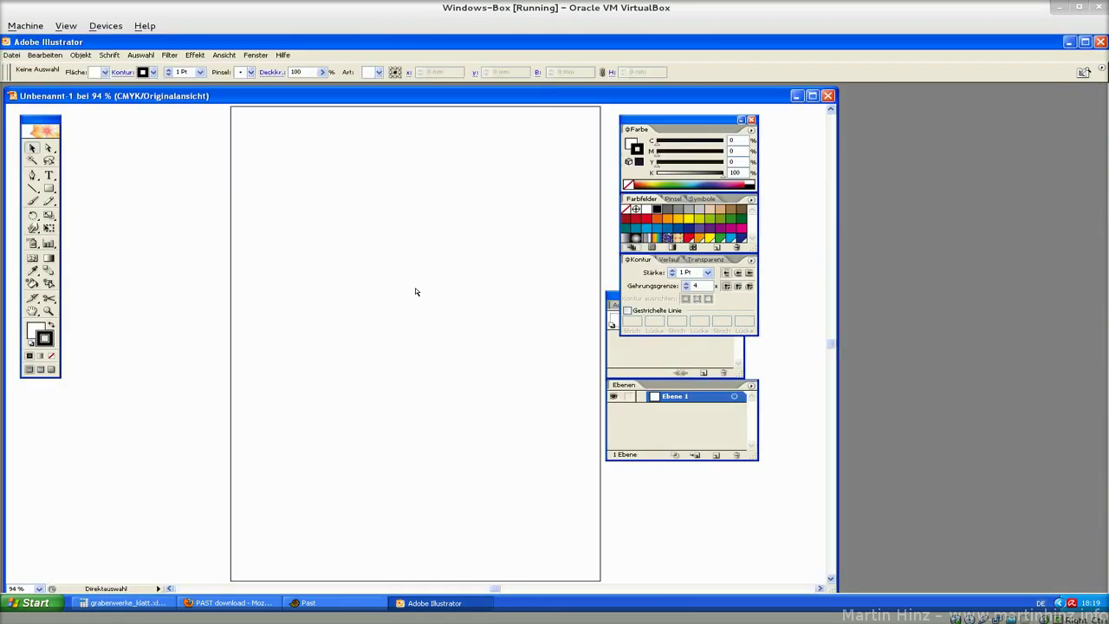
pyautogui.hotkey('ctrl', 'v')
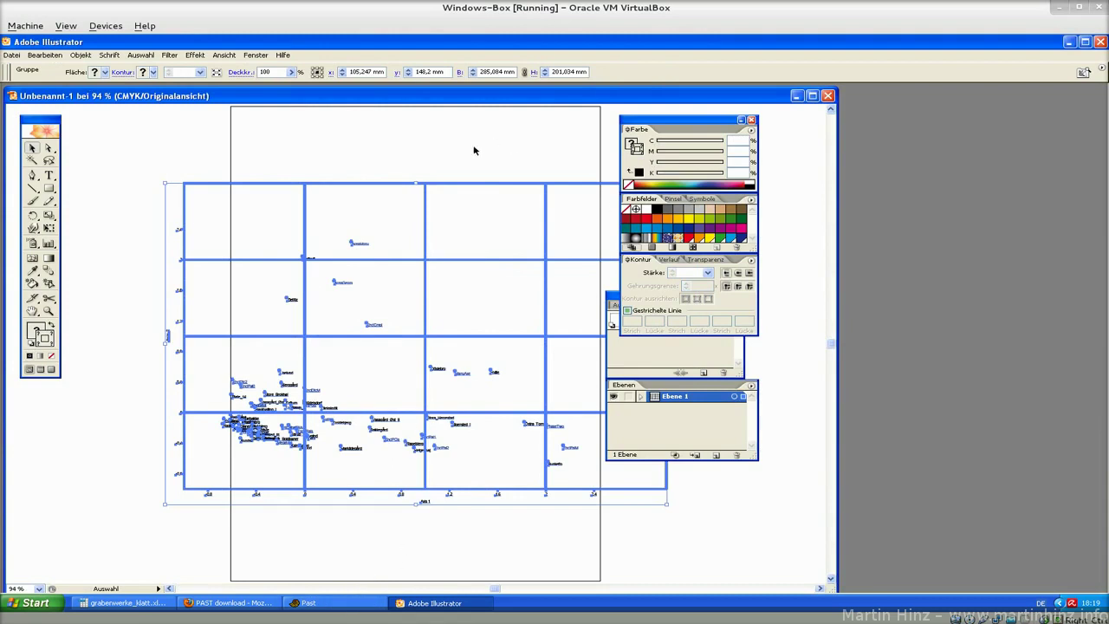
# Delete the pasted diagram from the page and paste it again from the clipboard
pyautogui.press('Delete')
pyautogui.click(46, 54)
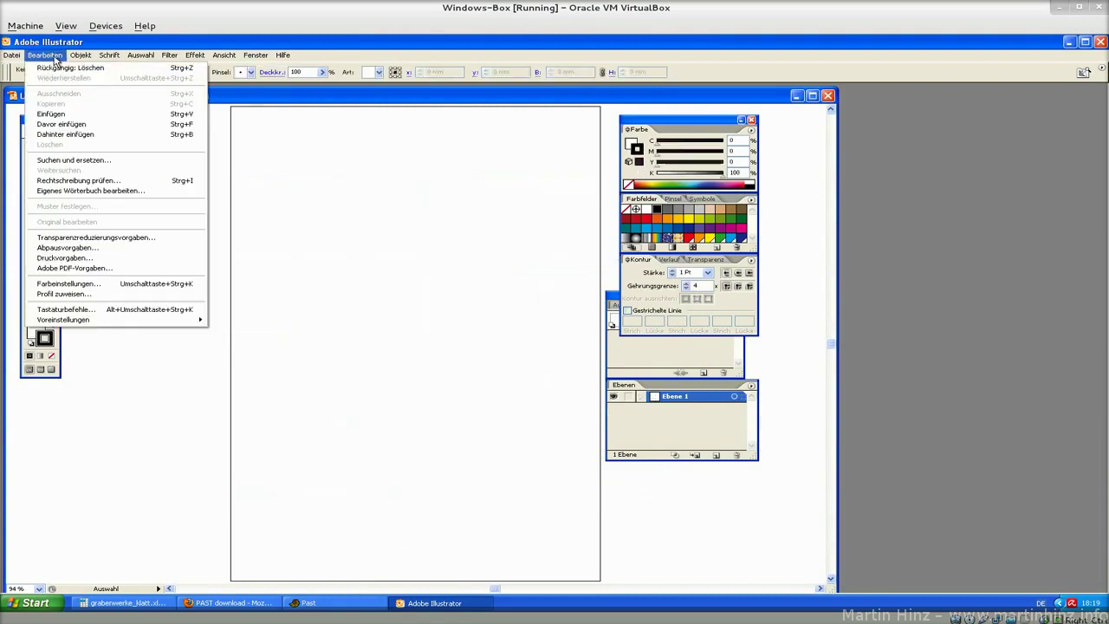
pyautogui.click(84, 118)
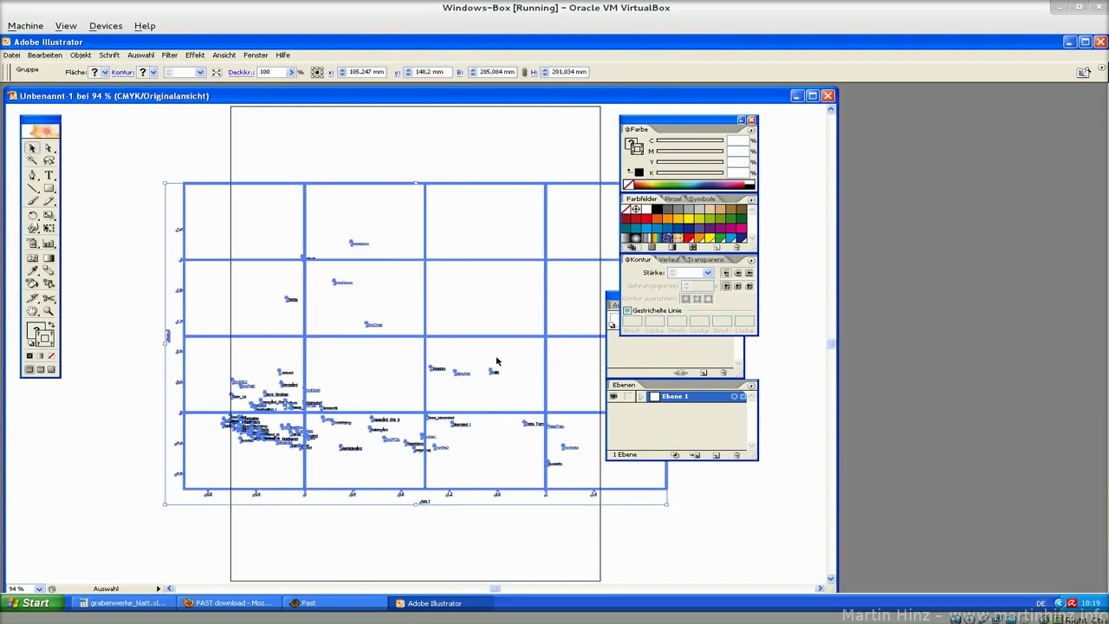
# Zoom in on the dense group of labels around Store_Brokhøj and deselect the diagram to examine its vector quality
pyautogui.hscroll(-1, 394, 379)
pyautogui.press('v')
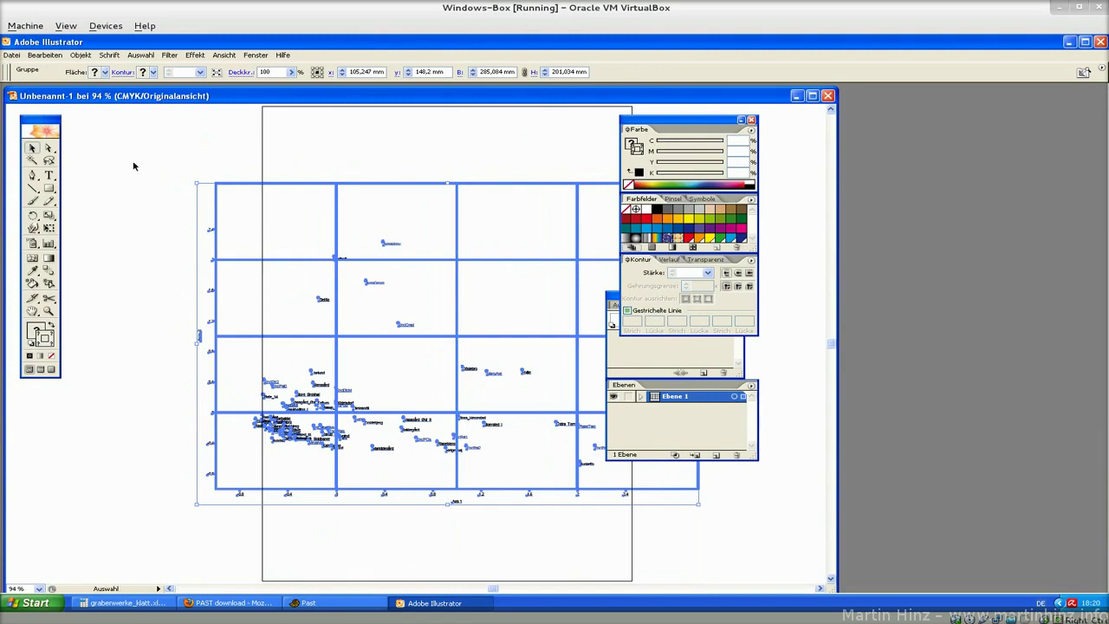
pyautogui.click(49, 310)
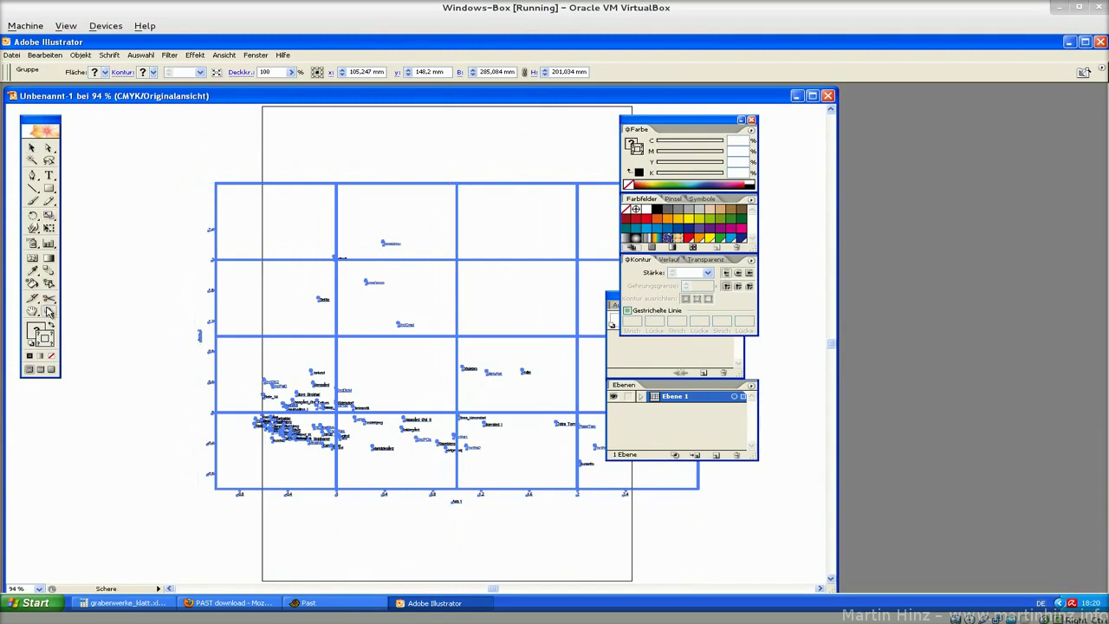
pyautogui.moveTo(263, 359); pyautogui.dragTo(358, 426)
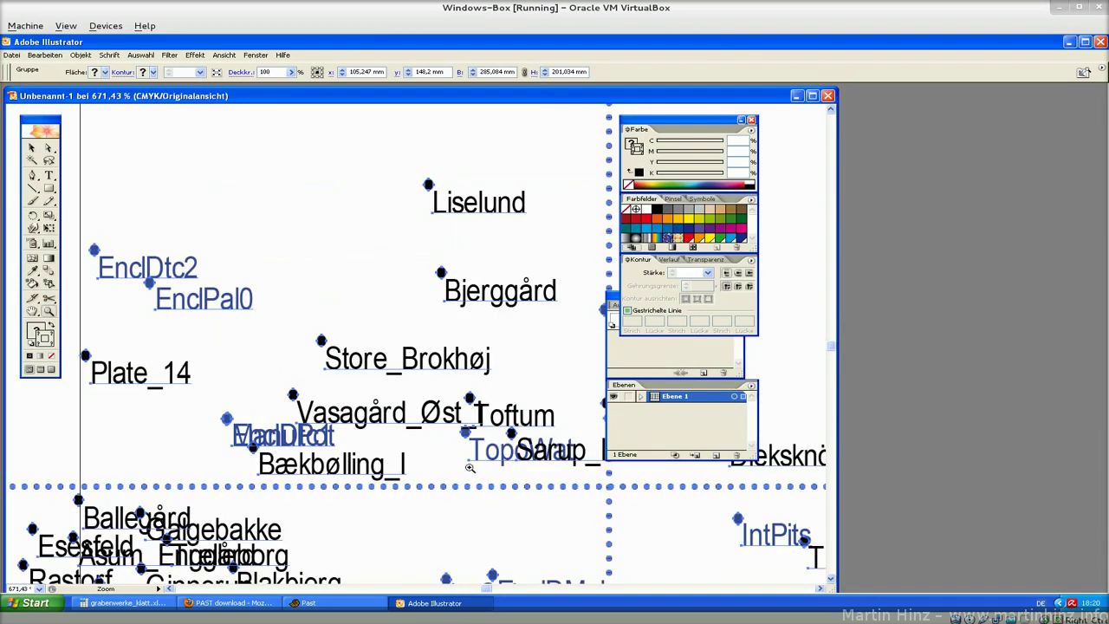
pyautogui.click(33, 149)
pyautogui.click(170, 146)
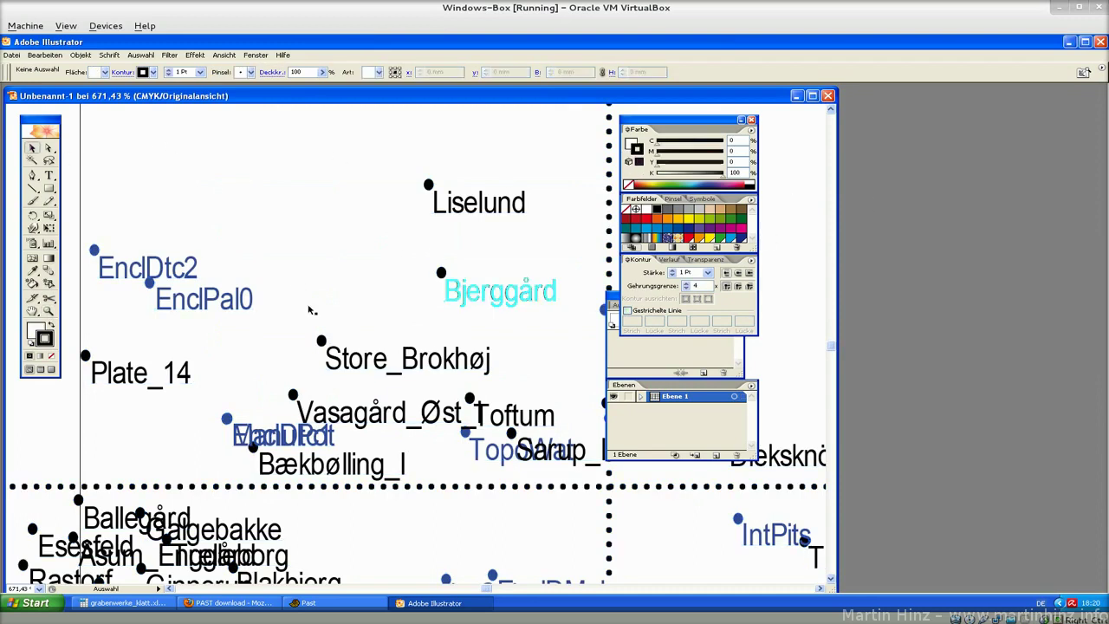